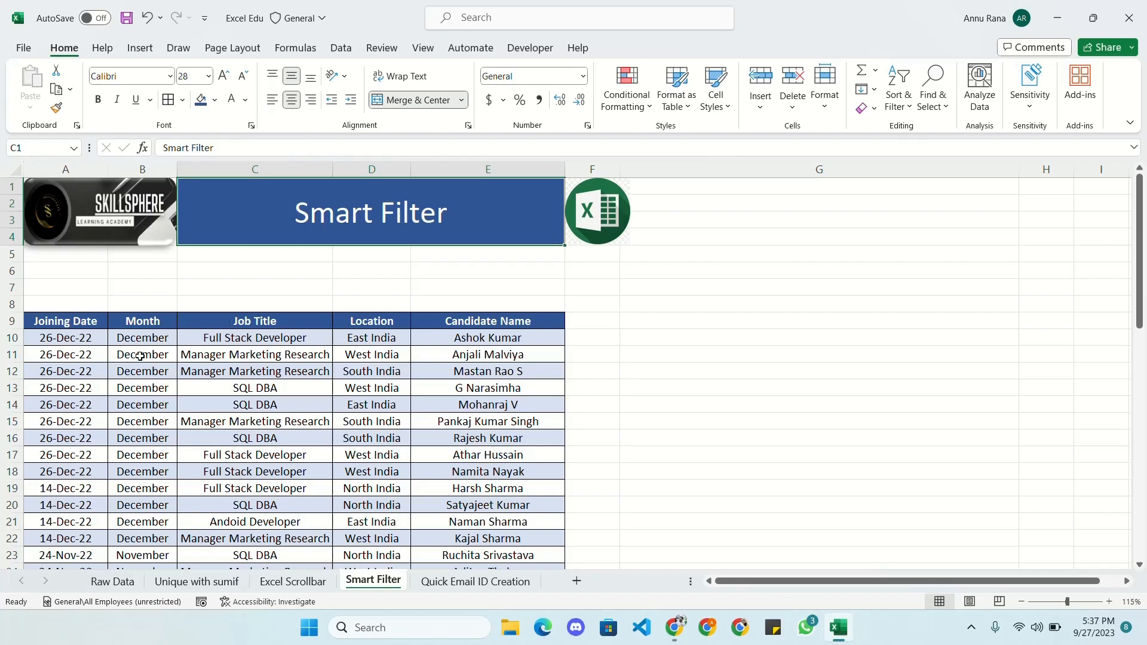
- Examine the candidate data on the Smart Filter sheet, including its column headers and the full extent of its rows
scroll(128, 352, down, 2)
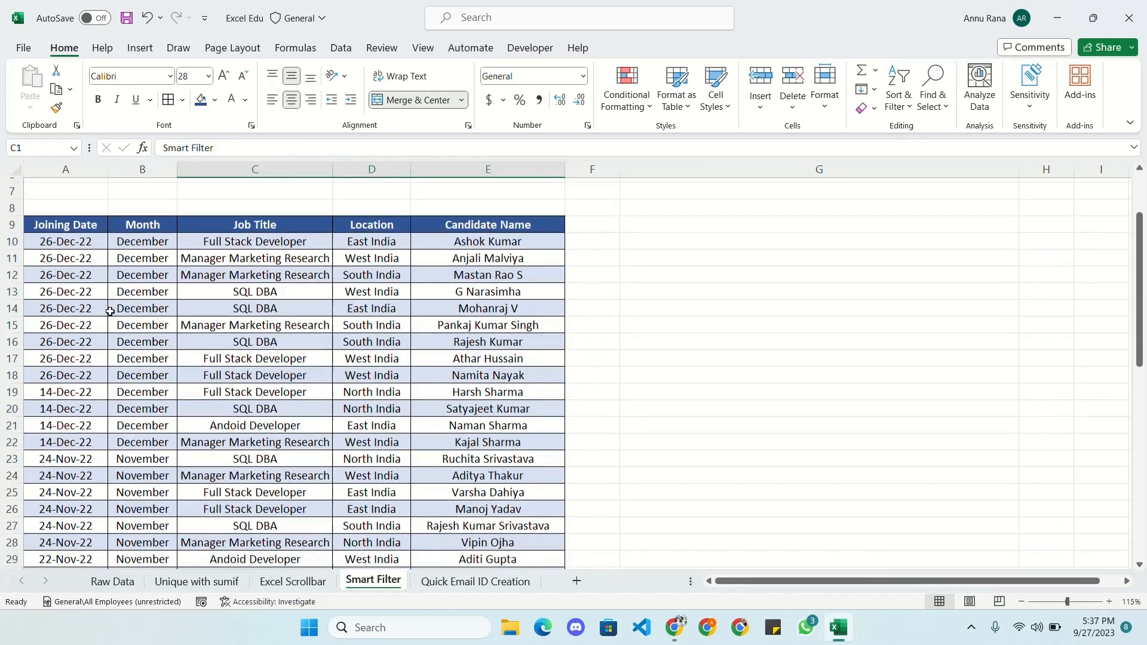
click(74, 222)
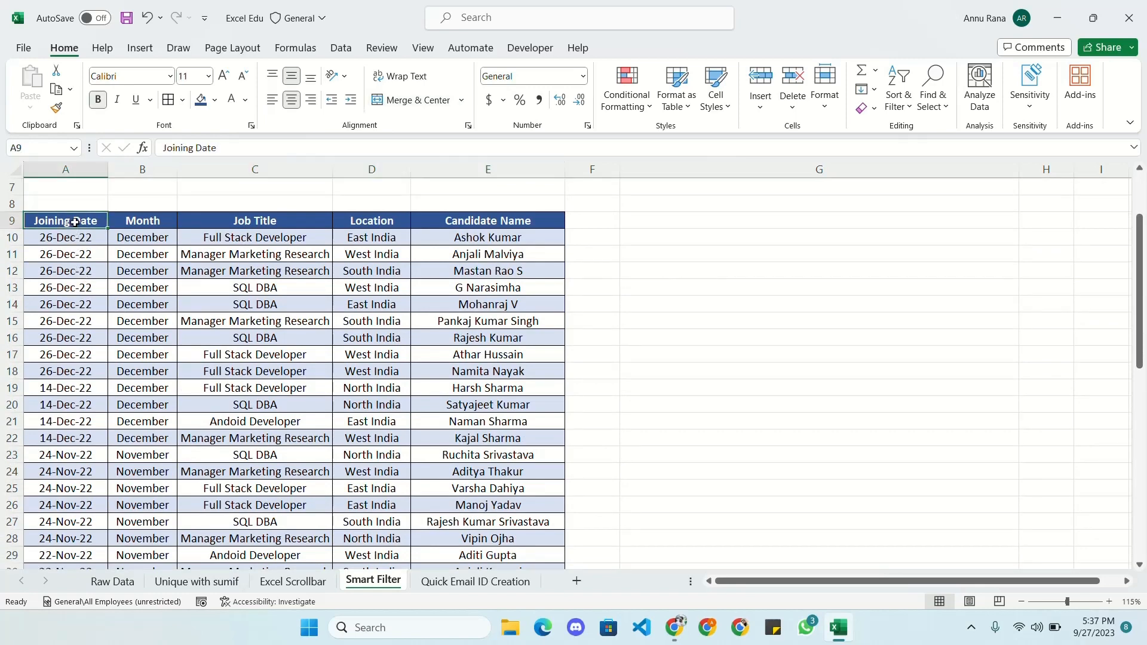
drag(81, 222, 514, 522)
scroll(229, 363, up, 2)
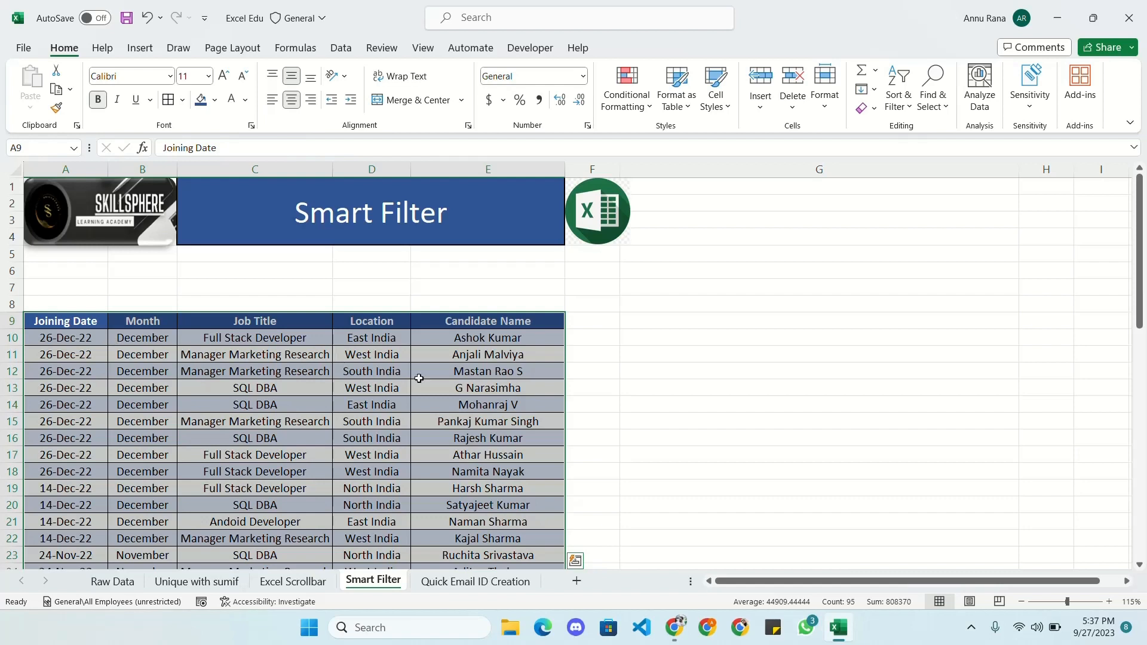
scroll(488, 384, down, 1)
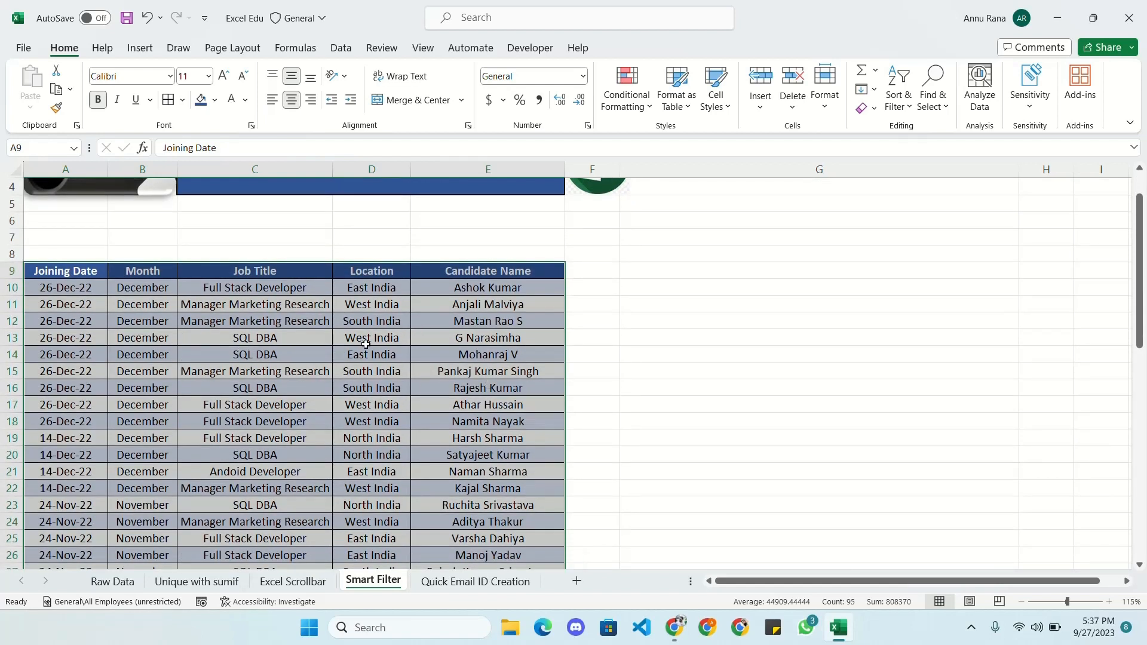
click(263, 275)
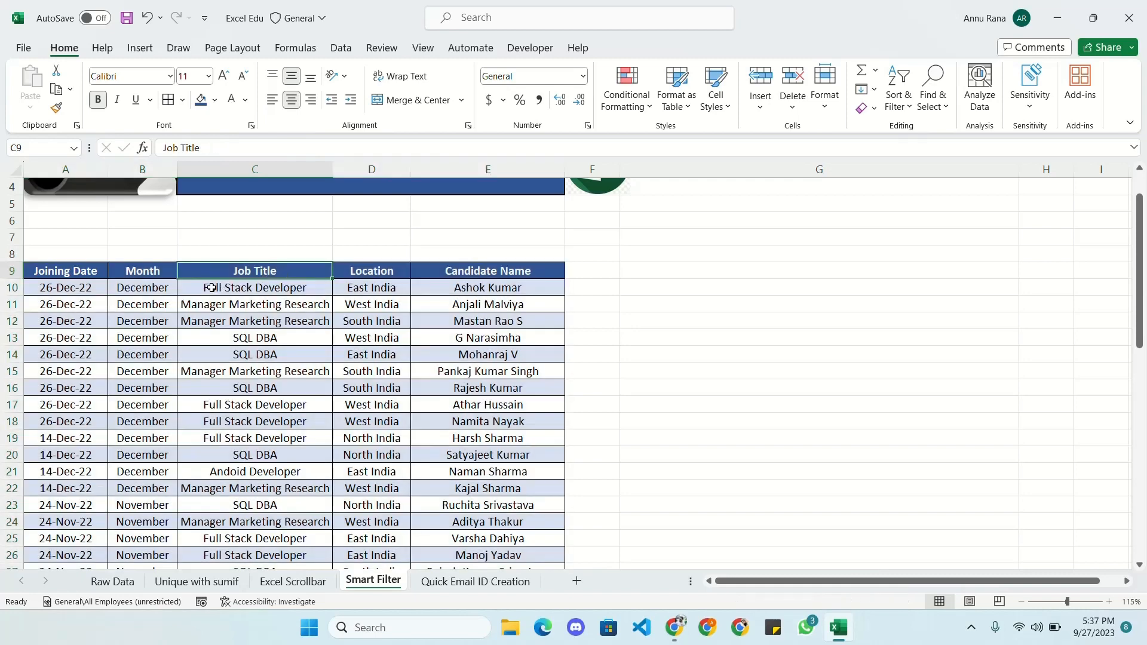
click(145, 273)
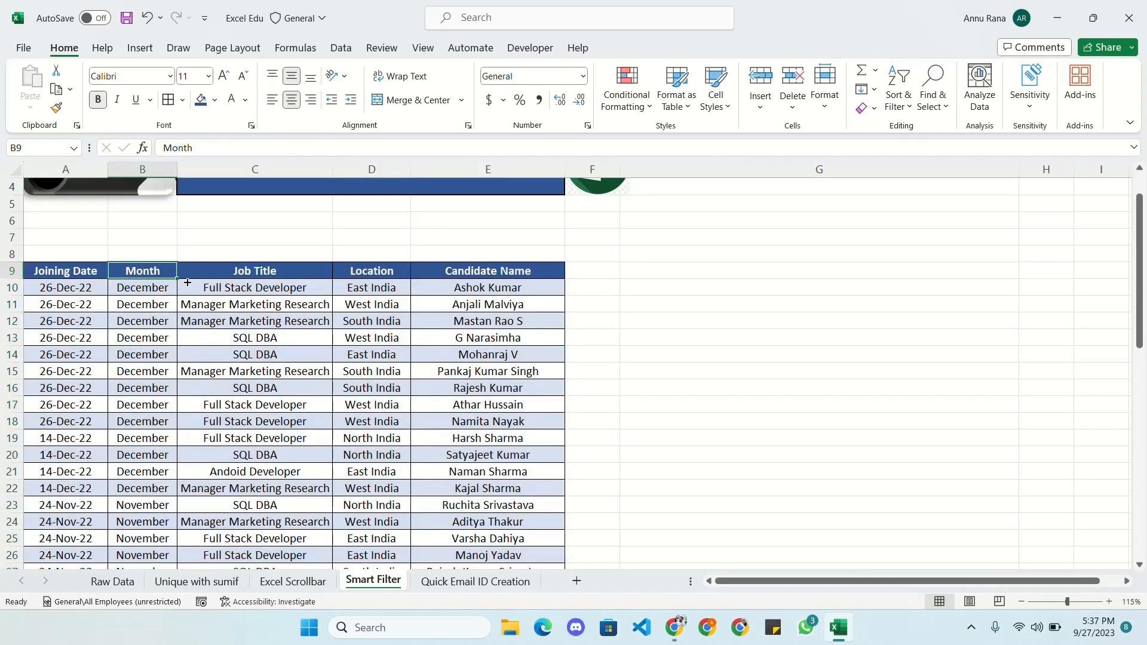
click(75, 272)
click(385, 346)
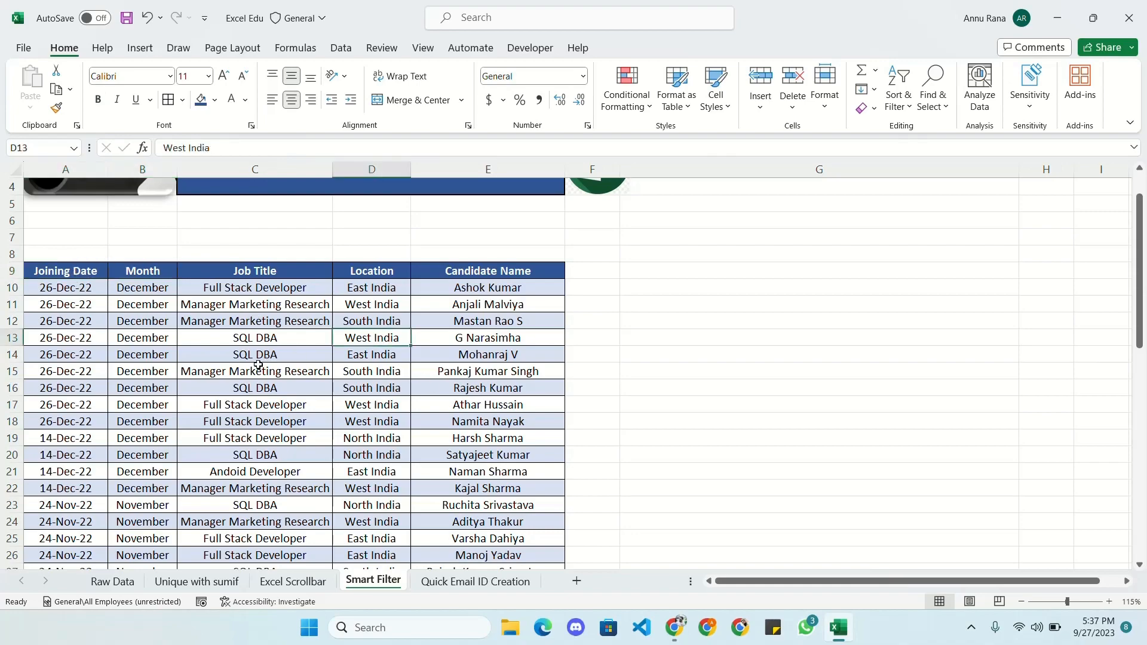
scroll(258, 365, down, 14)
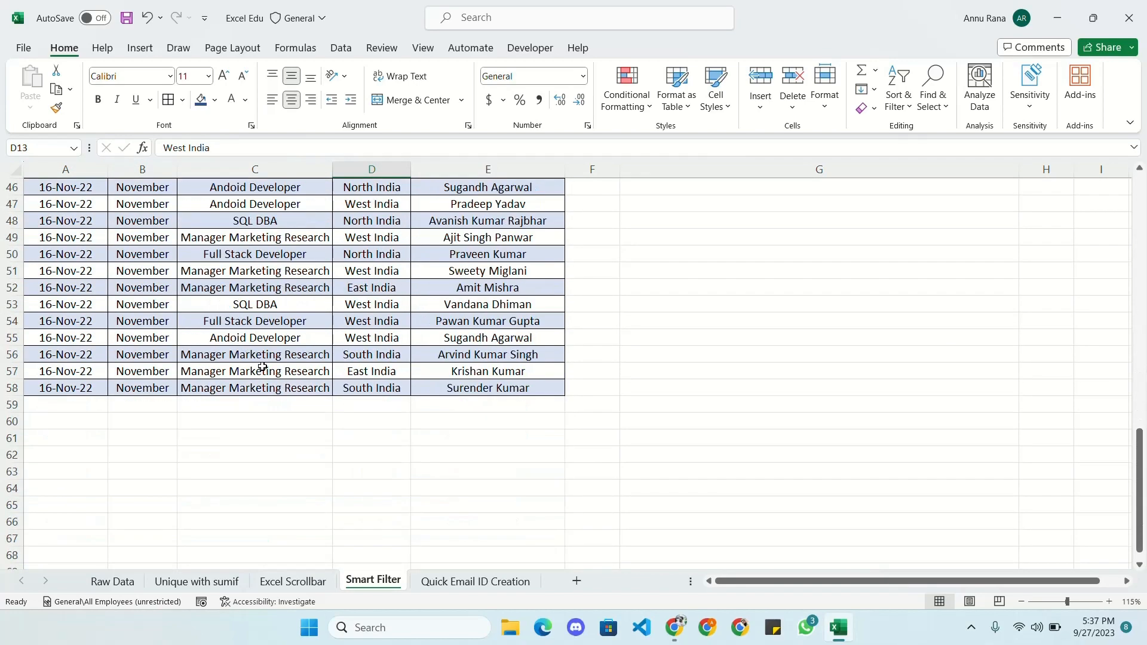
scroll(263, 367, up, 15)
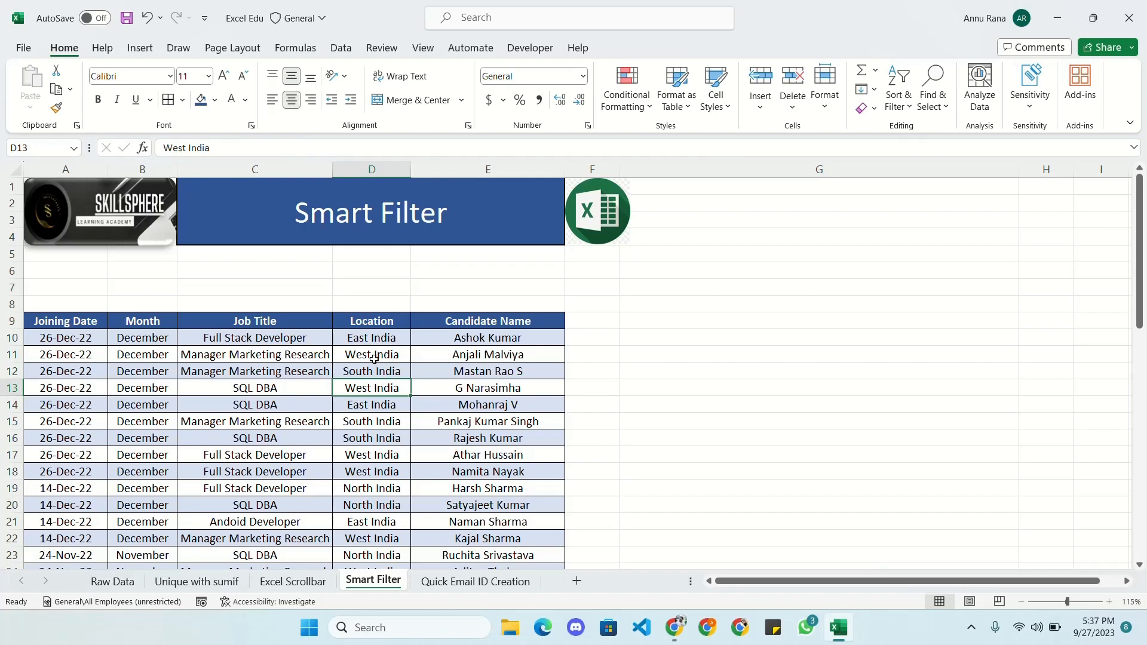
click(283, 339)
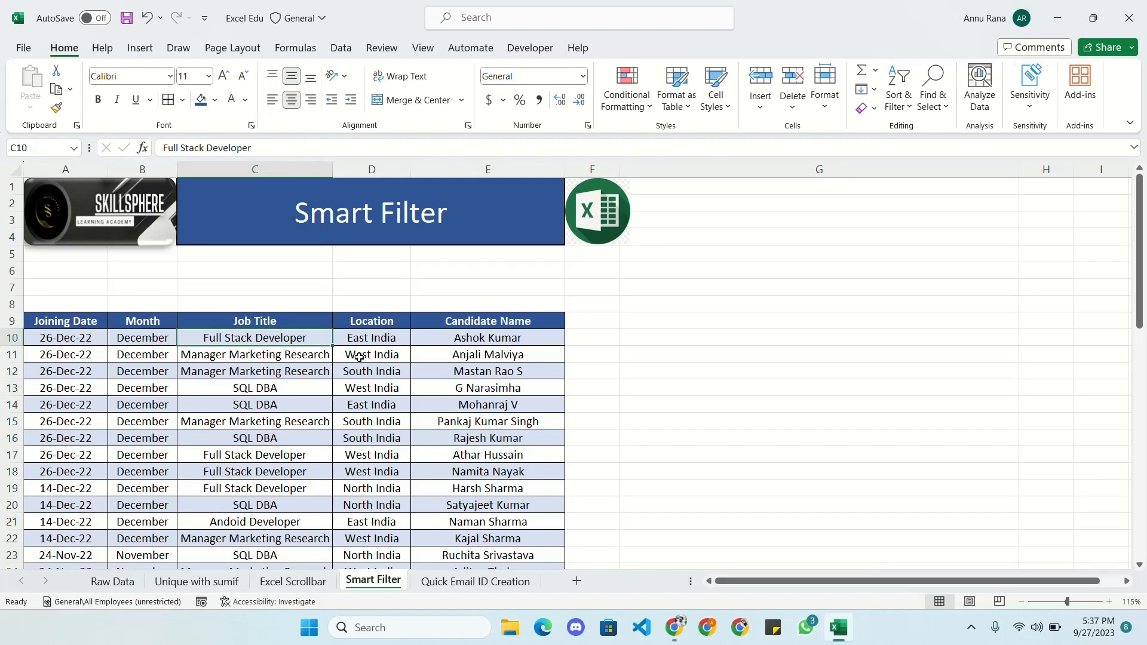
- Convert the candidate data range A9:E58 into a table with headers
click(68, 325)
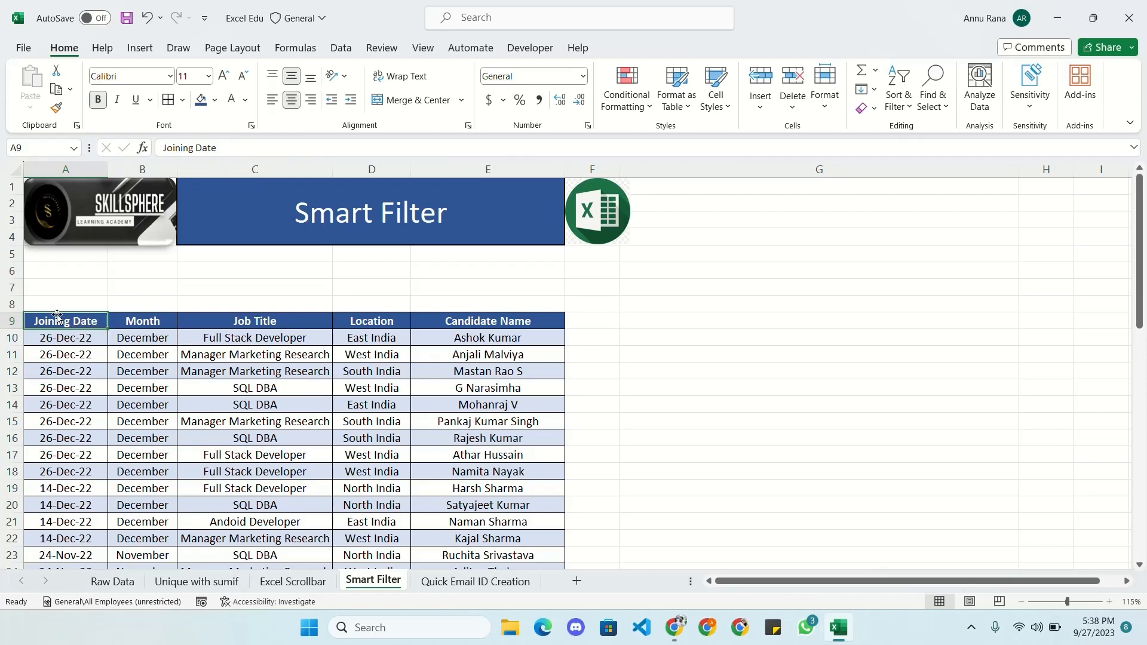
key(ctrl+a)
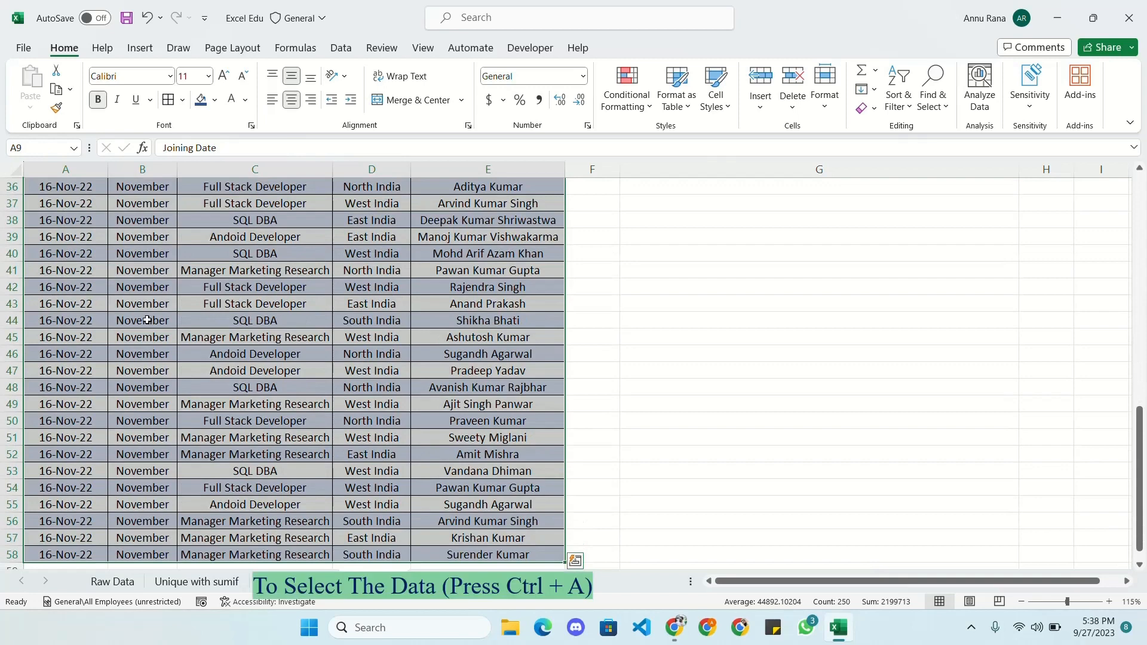
key(alt)
key(n)
key(t)
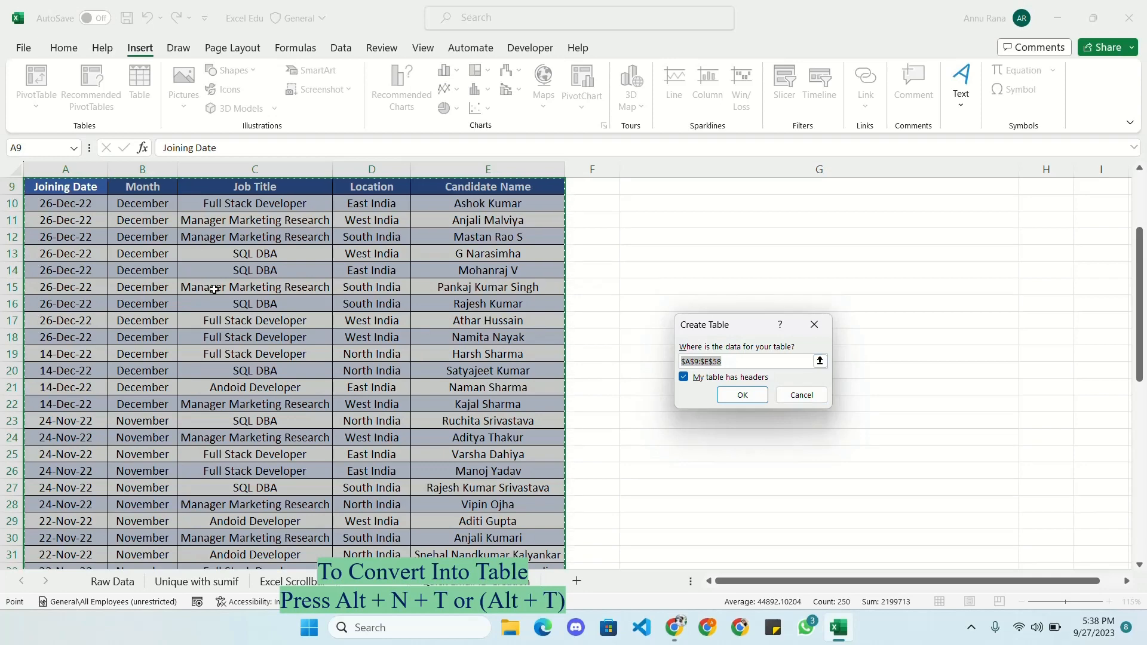
click(742, 395)
scroll(275, 346, up, 3)
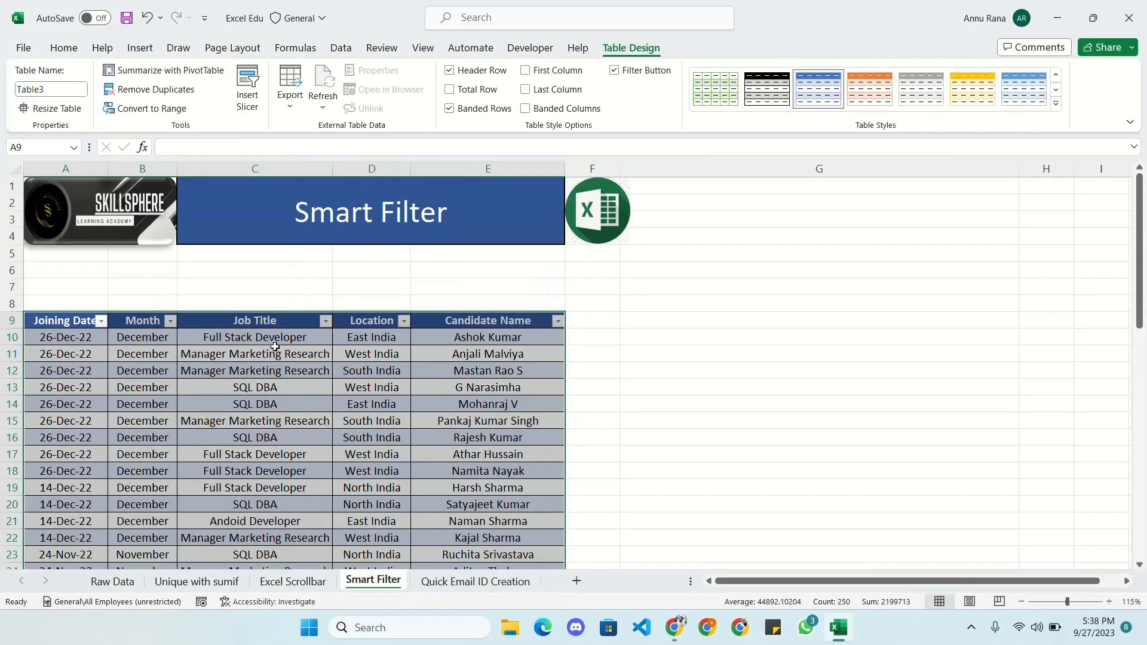
- Insert slicers for the table's Job Title and Location fields
scroll(275, 347, down, 3)
click(312, 321)
click(293, 272)
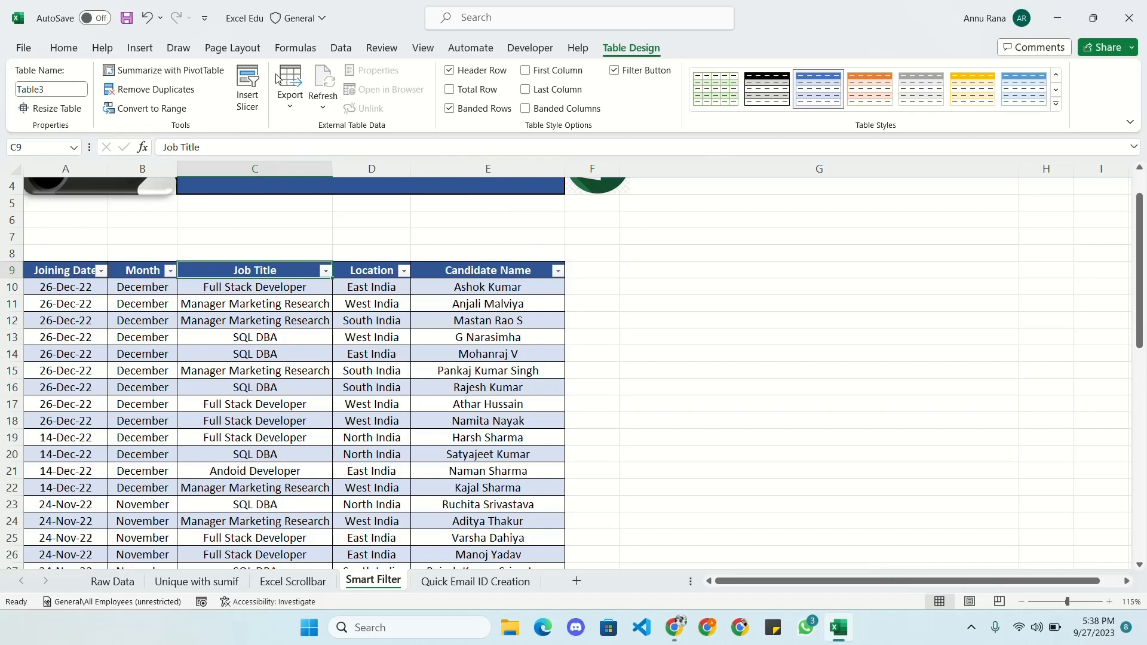
click(140, 47)
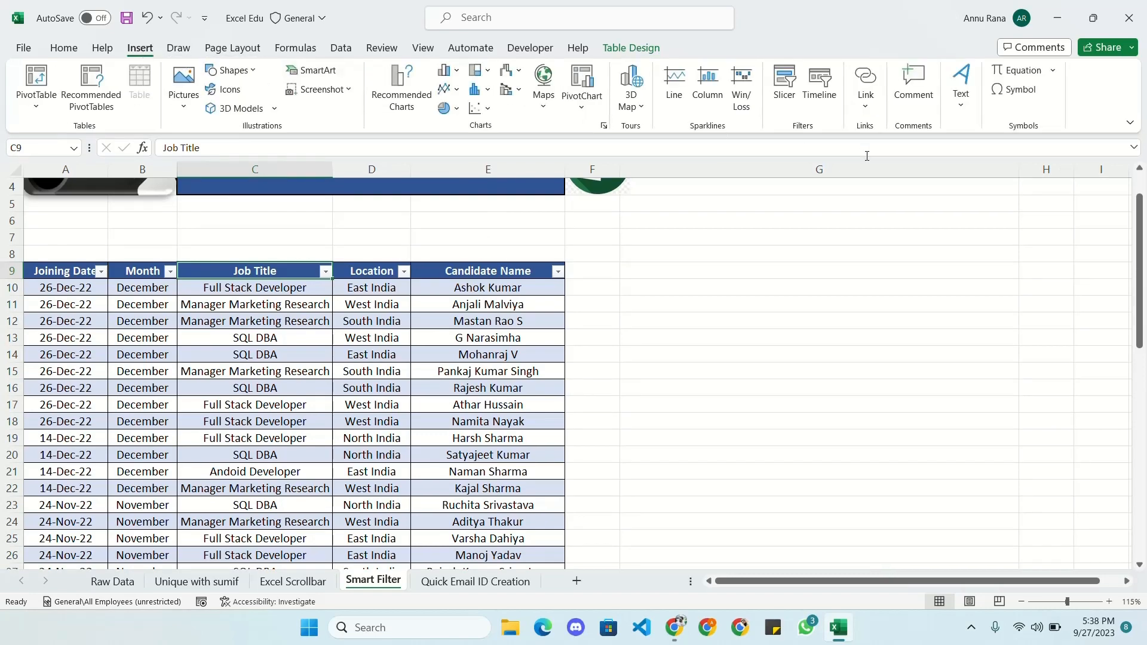
click(787, 90)
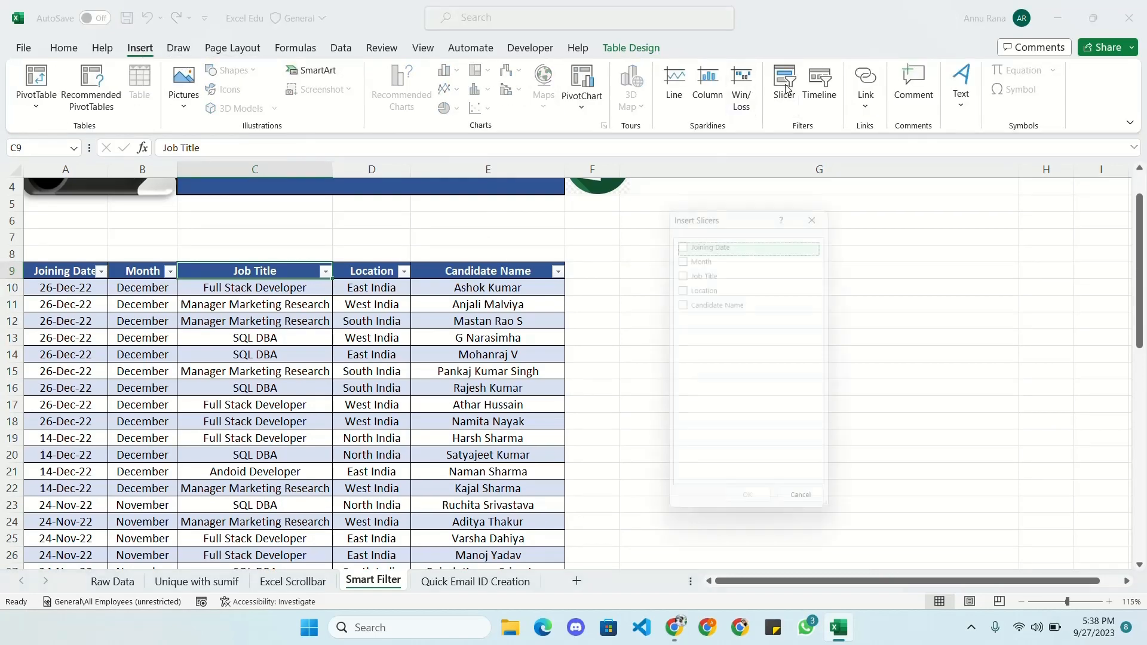
drag(728, 213, 635, 271)
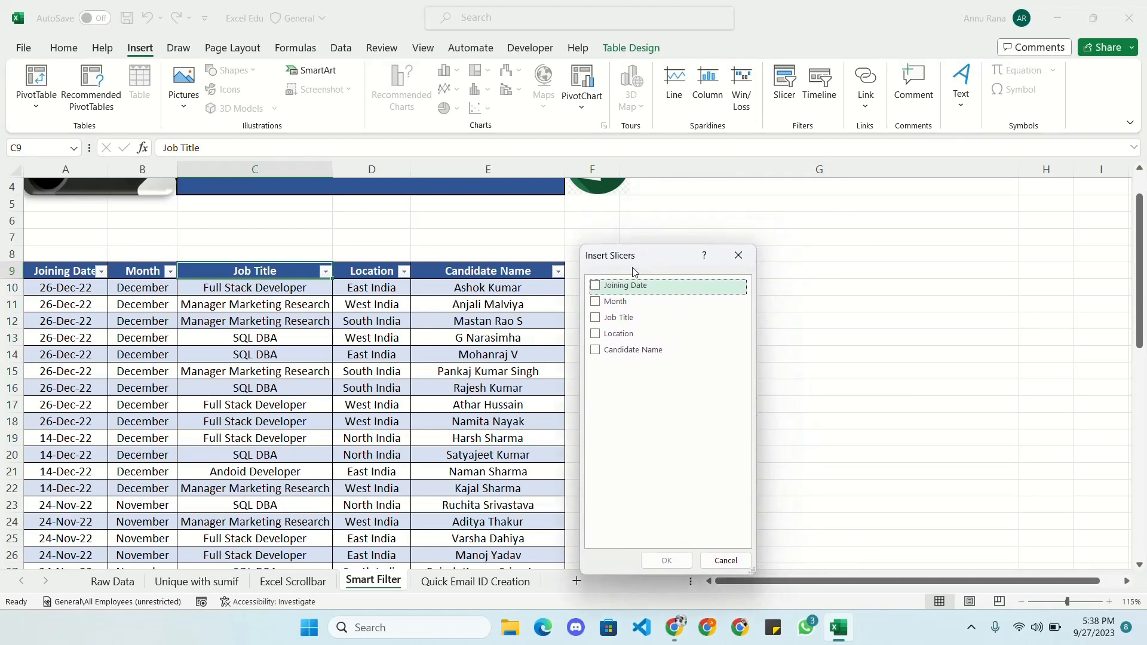
click(596, 320)
click(598, 336)
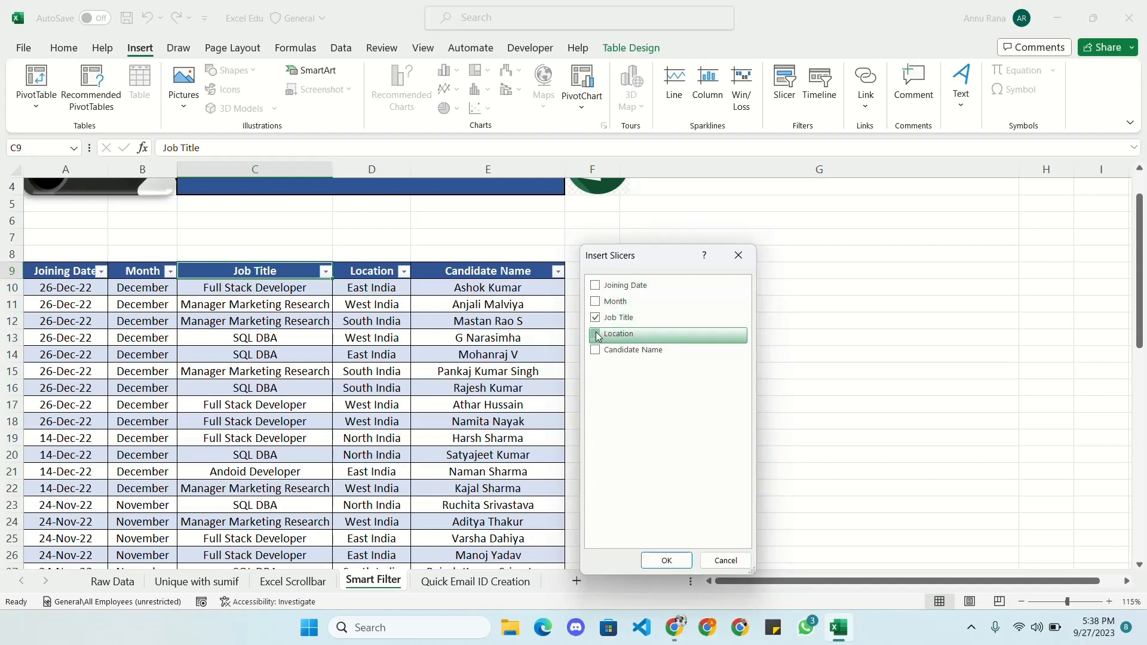
click(666, 560)
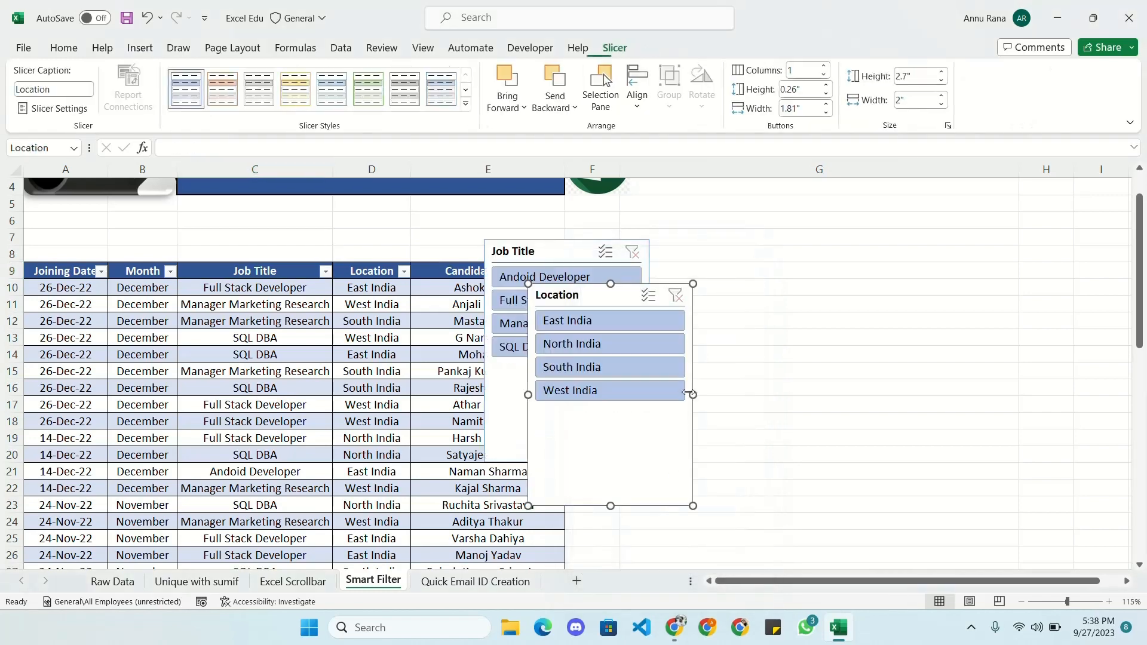
- Separate the overlapping Location and Job Title slicers beside the table and set the Job Title slicer to 2 columns
drag(578, 294, 780, 260)
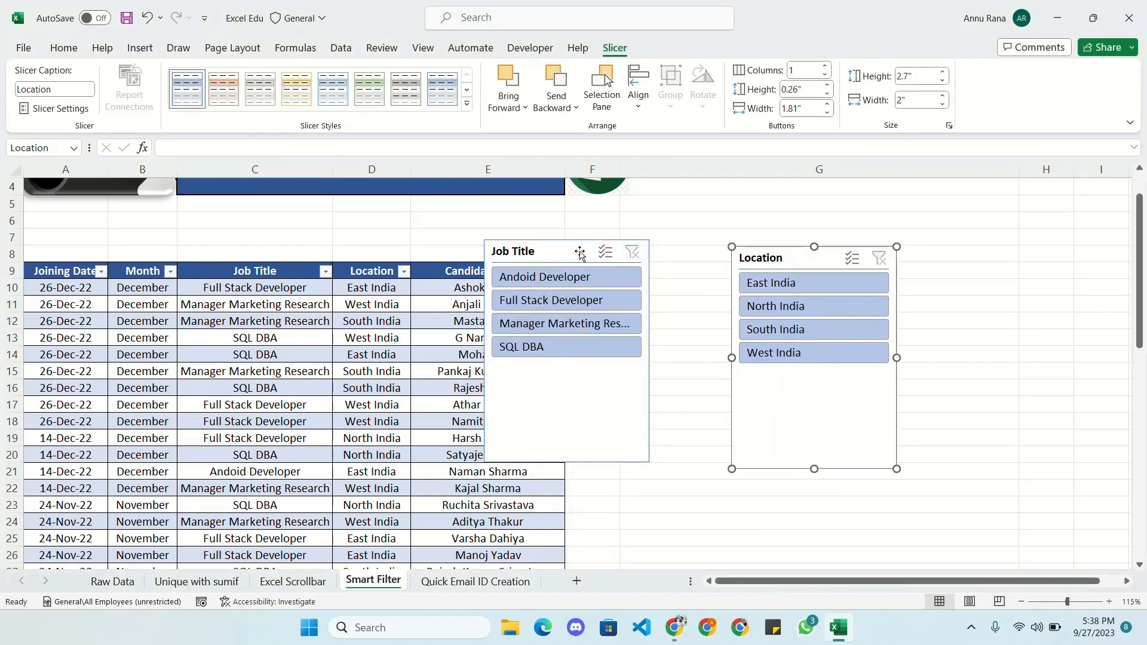
drag(576, 251, 651, 263)
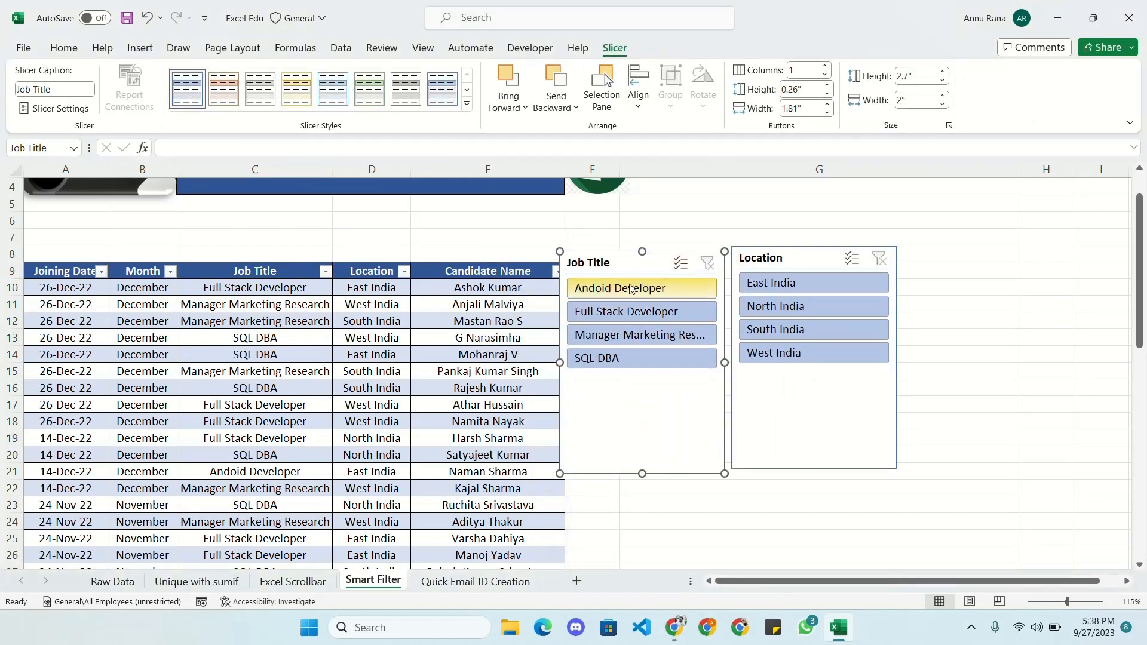
click(825, 66)
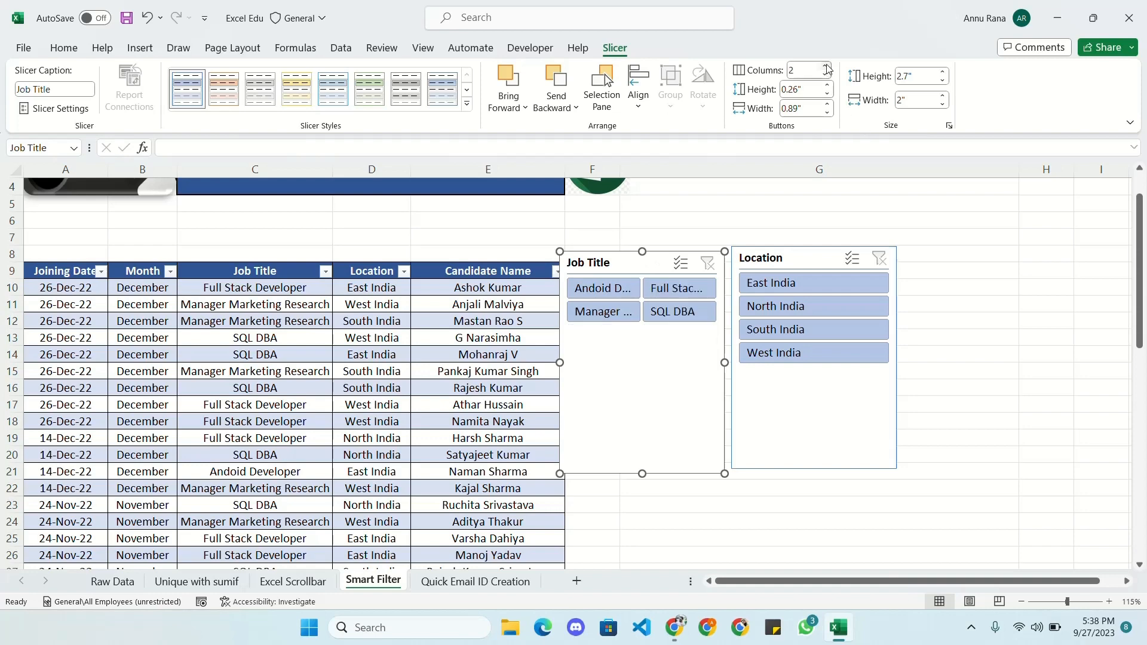
- Move the Job Title slicer over columns A and B from row 5, shorten it to about 0.94" and widen it into column C
drag(588, 264, 54, 214)
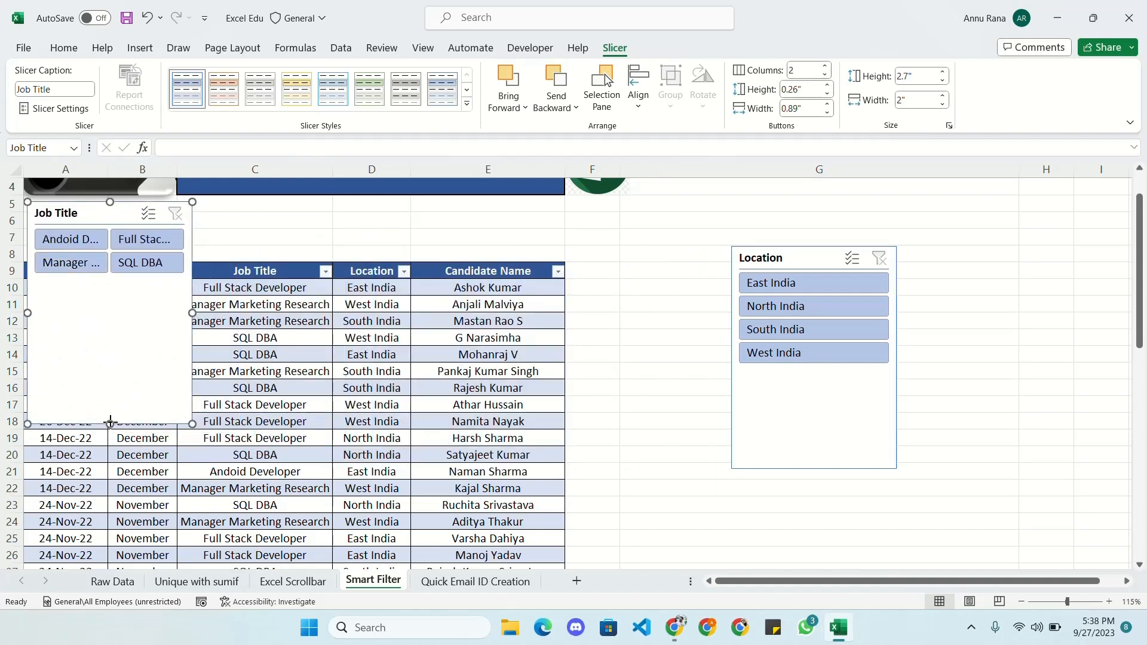
drag(110, 424, 110, 279)
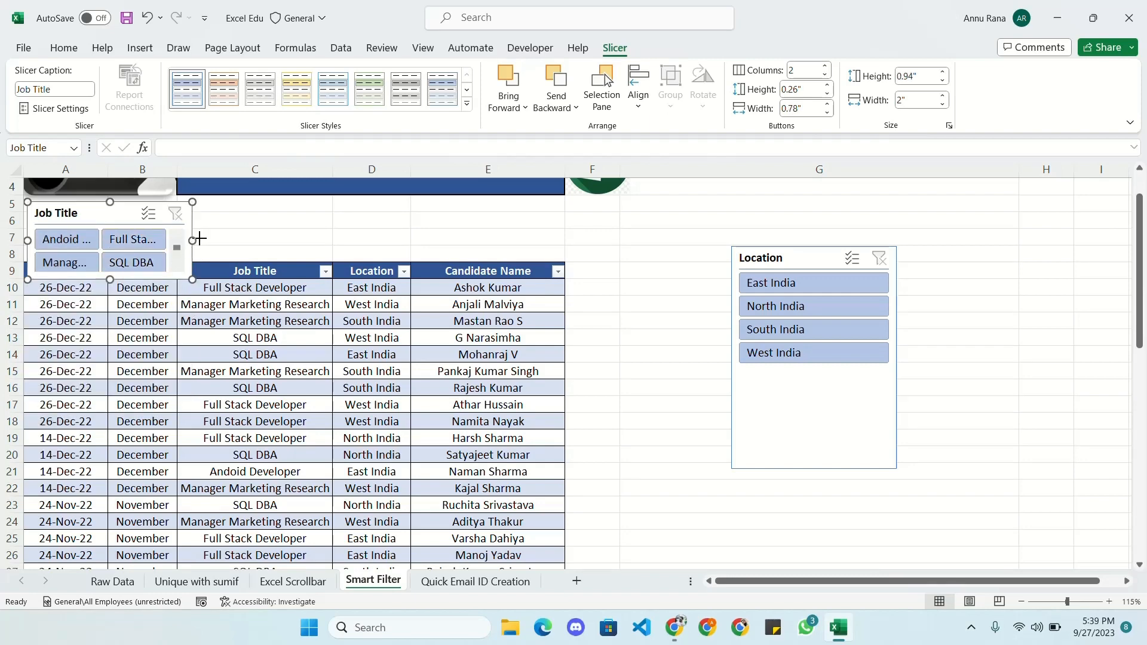
drag(200, 238, 248, 239)
click(310, 237)
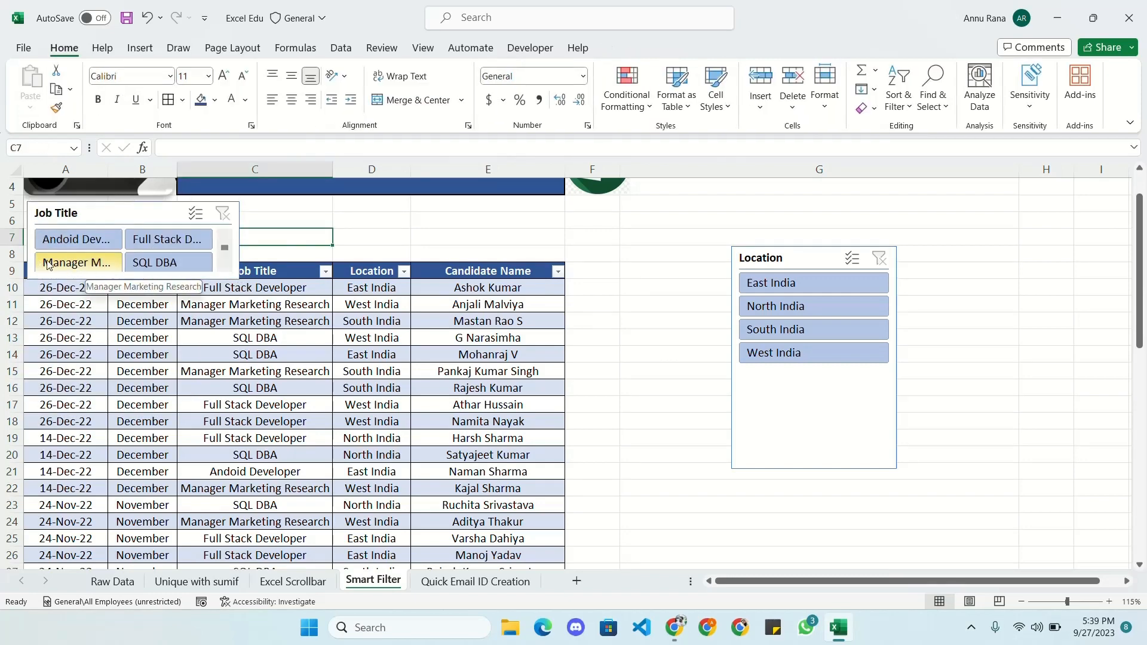
- Insert two blank rows at row 7 to make room for the slicers above the table
click(11, 239)
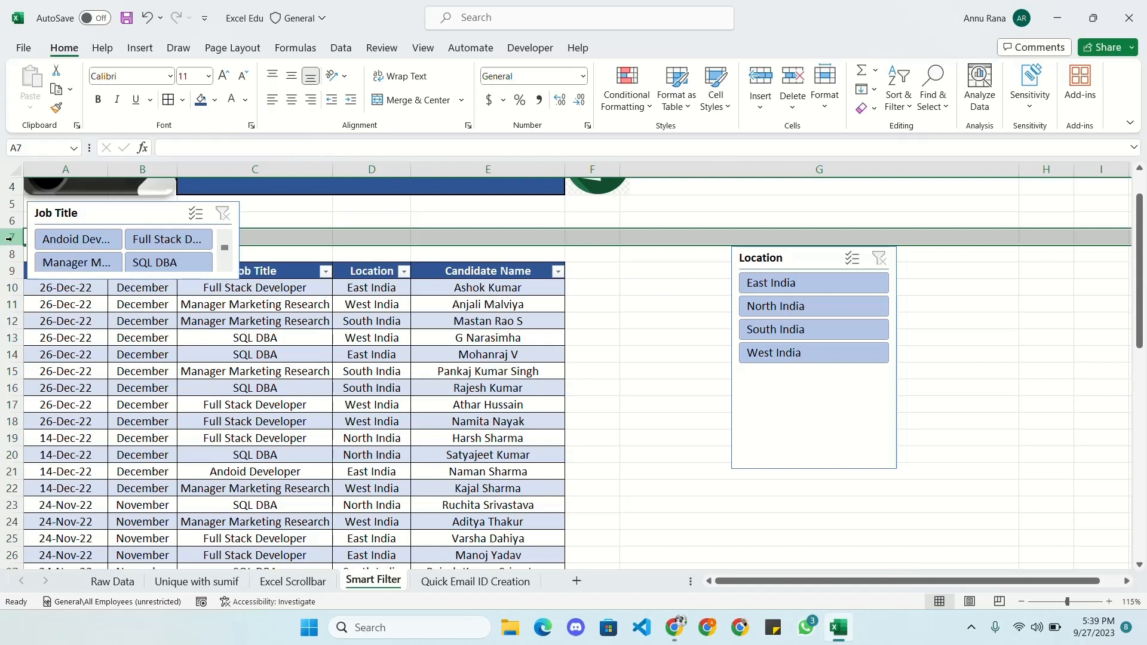
key(ctrl+shift+plus)
key(ctrl+shift+plus)
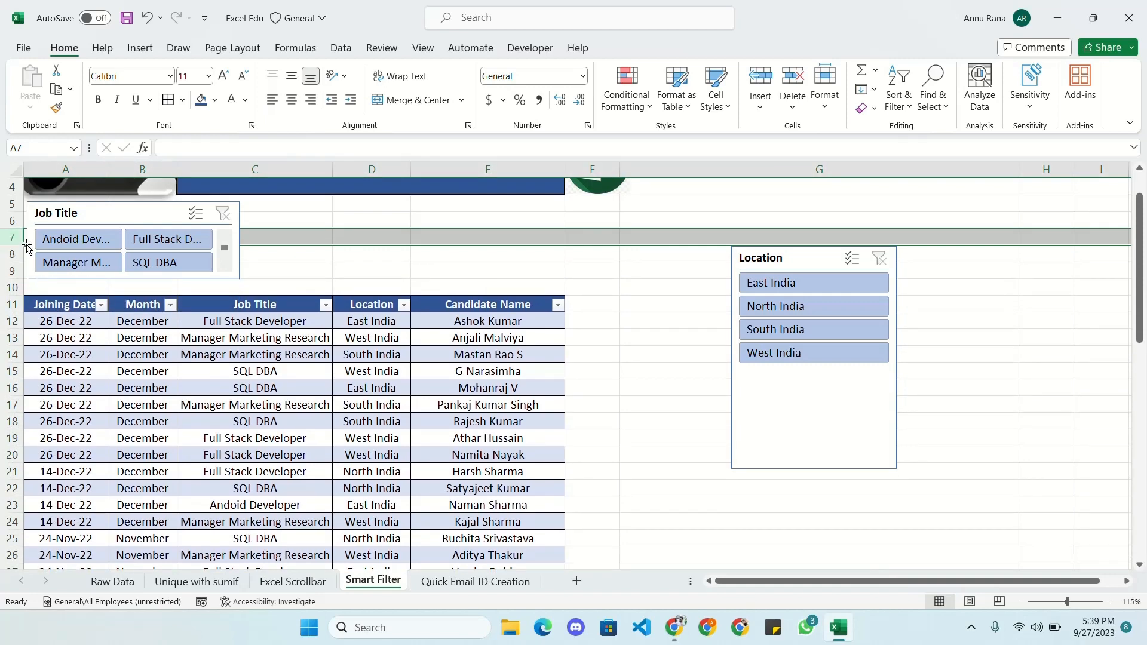
- Align the Job Title slicer with column A below the banner, widen it further across column C and extend it down to row 10
drag(115, 210, 112, 205)
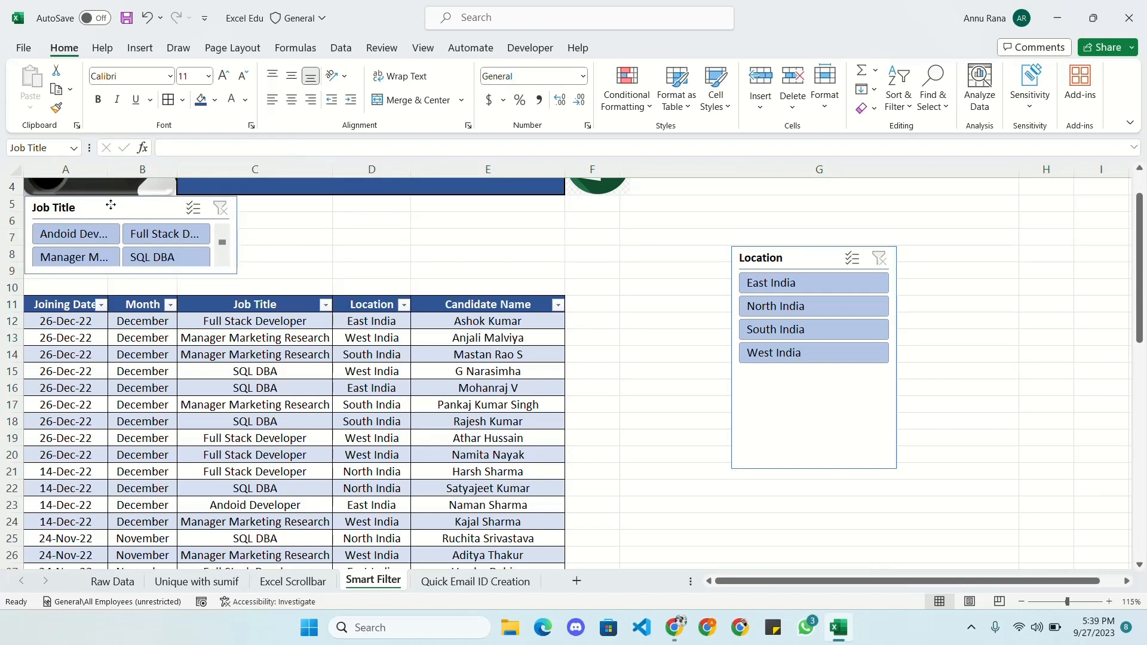
drag(259, 234, 294, 235)
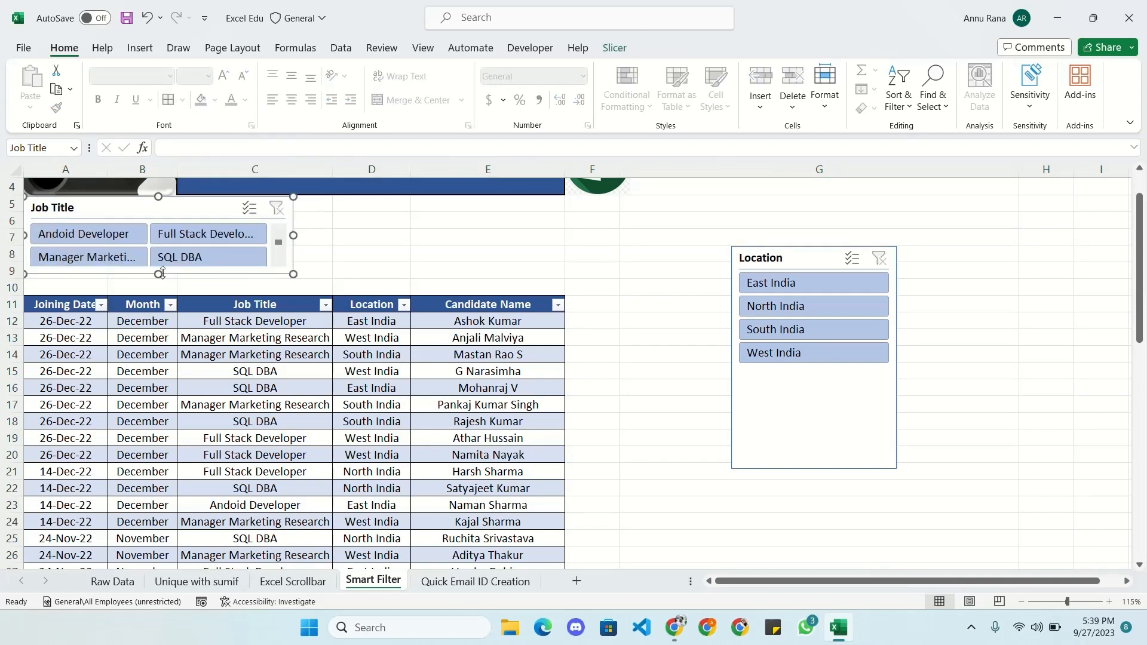
drag(159, 277, 159, 288)
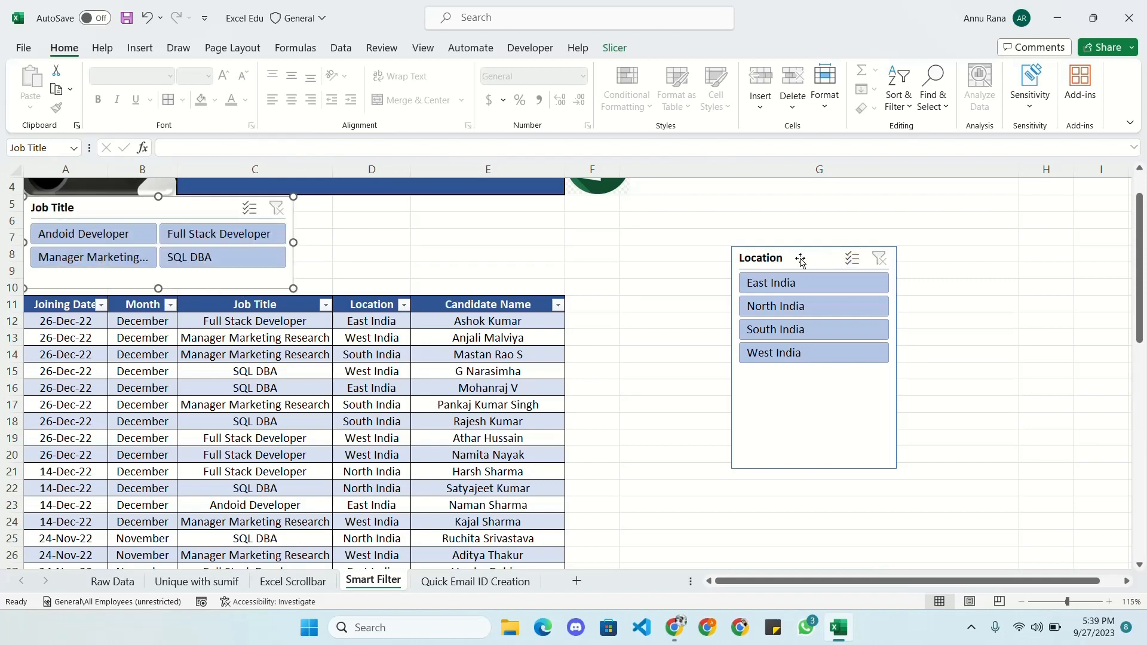
- Place the Location slicer beside the Job Title slicer, set it to 2 columns and shorten it to about 1.13" high
drag(794, 259, 378, 210)
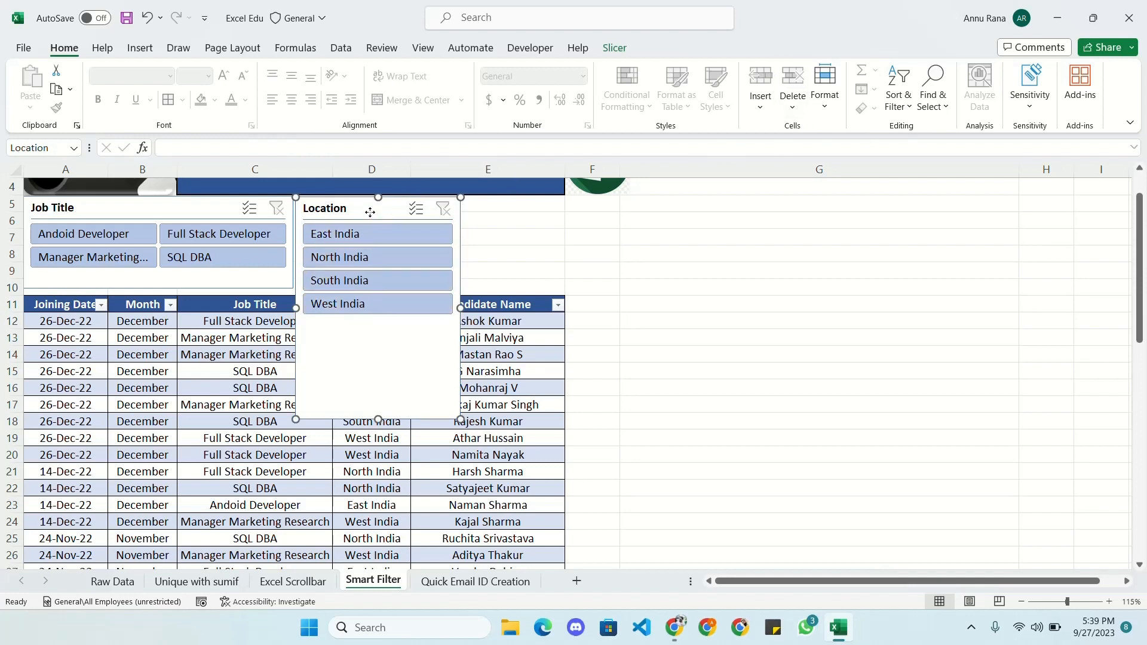
click(615, 48)
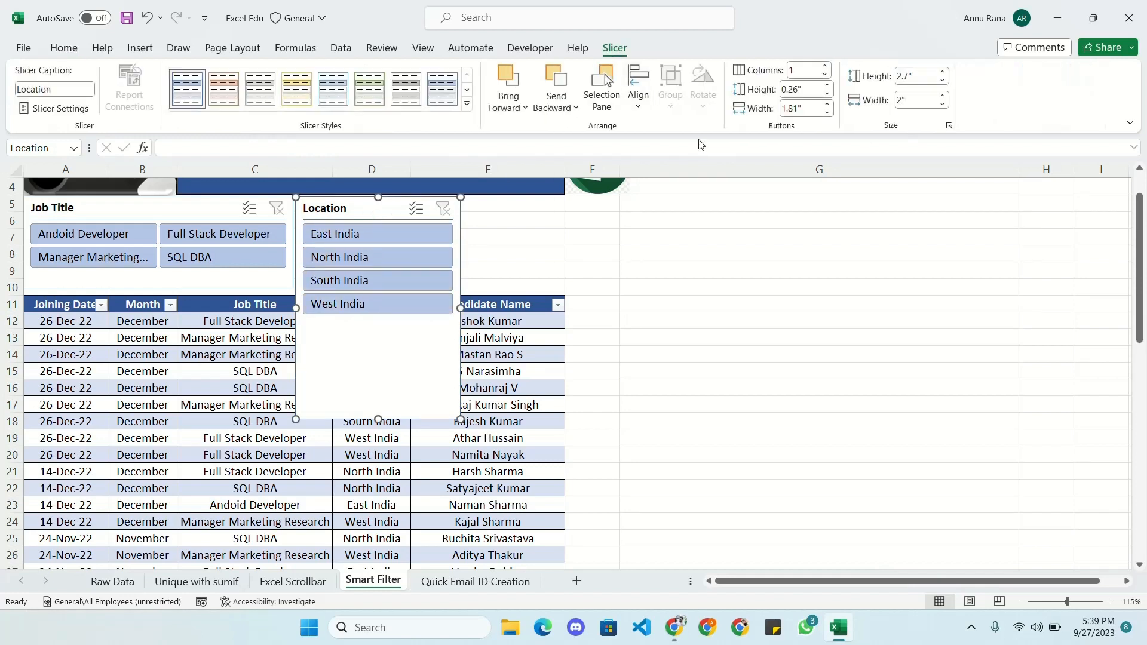
click(827, 67)
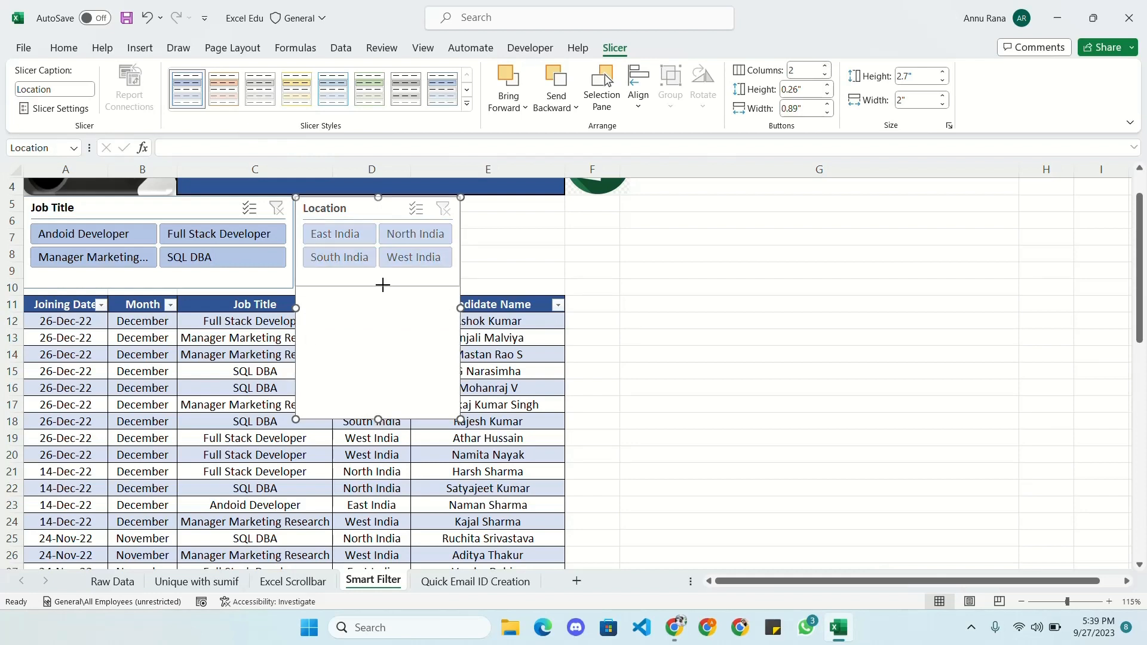
drag(384, 291, 384, 290)
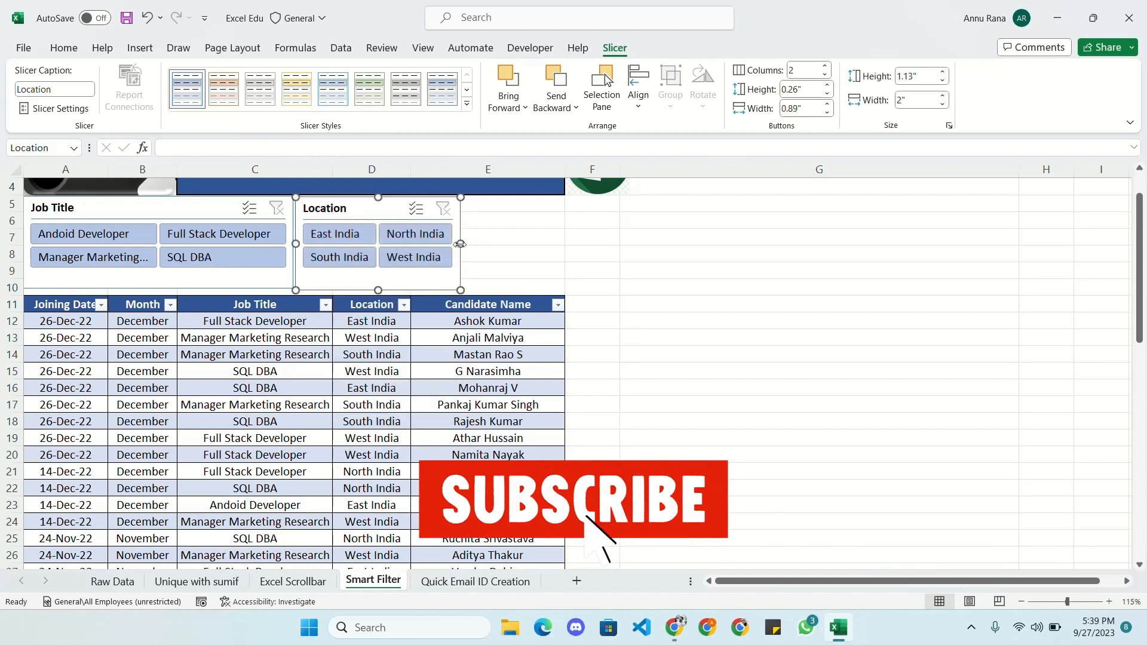
- Widen the Location slicer slightly so it reaches a little further over column E
drag(460, 244, 465, 244)
click(568, 236)
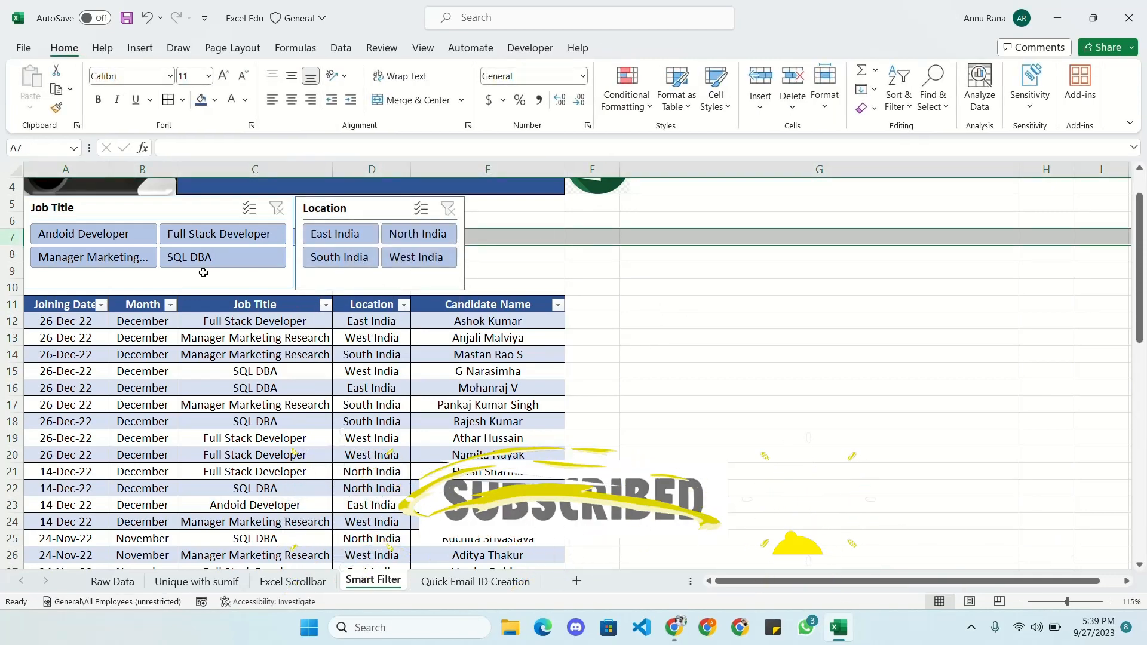
- Test the Location slicer by filtering the table to East India, highlight the filtered columns, and clear the filter
click(341, 237)
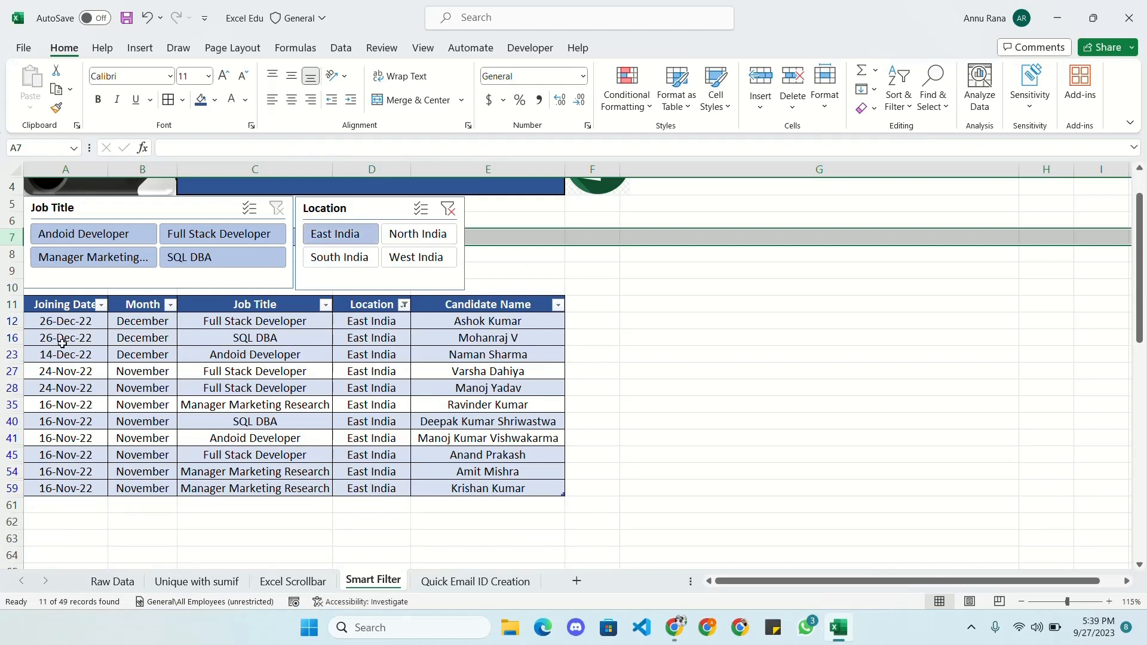
drag(71, 322, 90, 486)
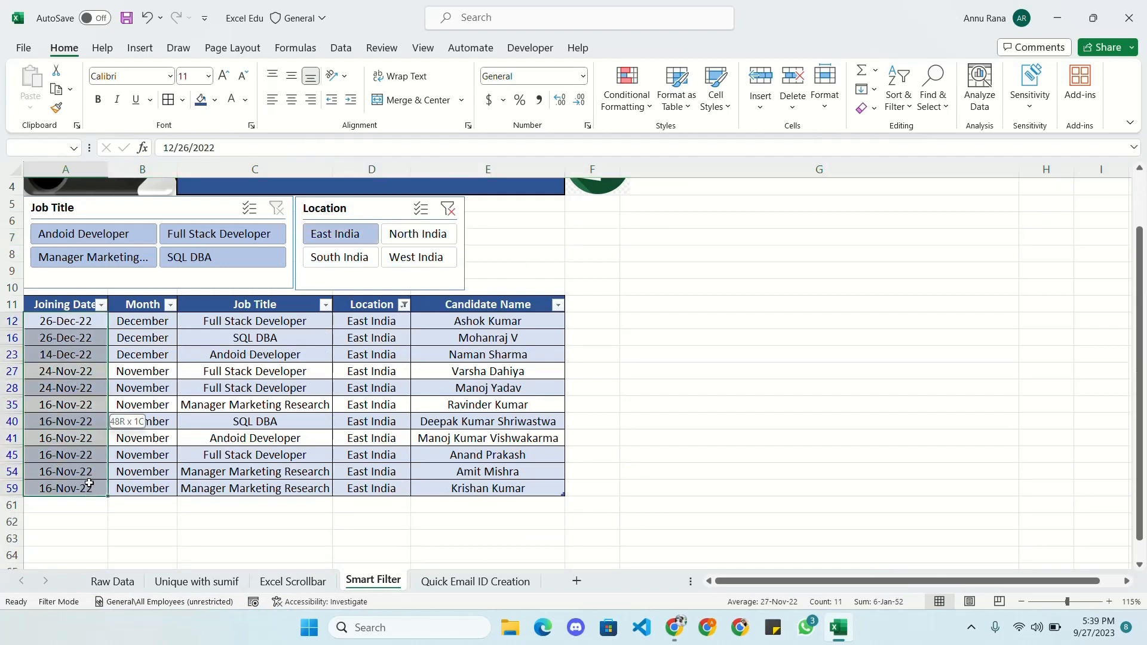
drag(457, 321, 455, 480)
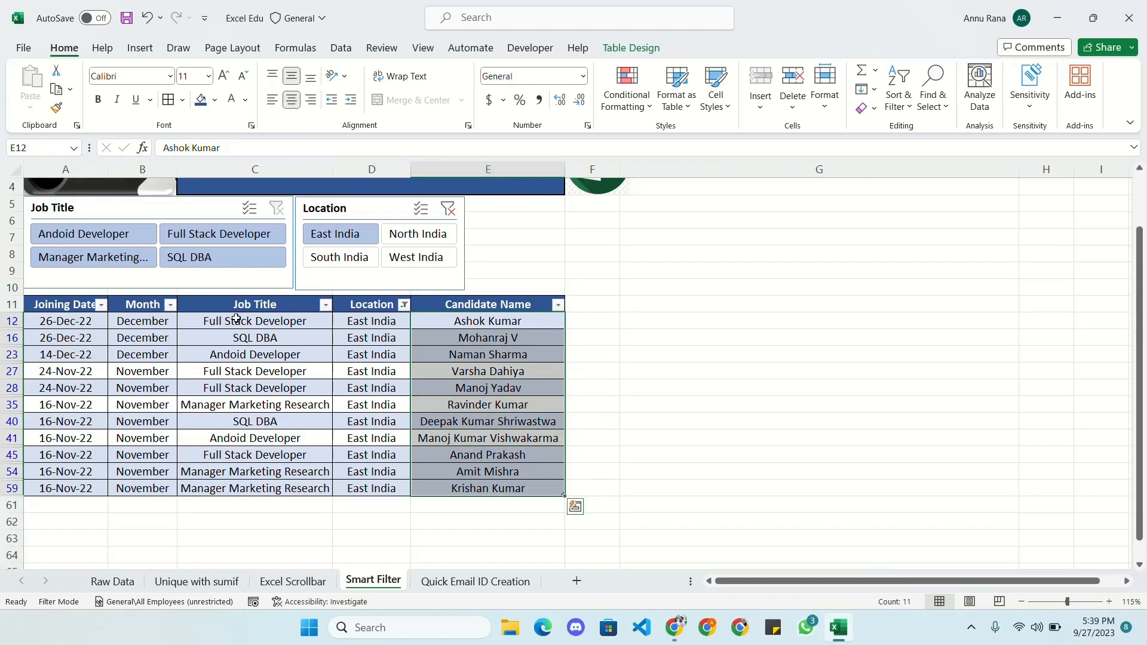
drag(237, 319, 237, 483)
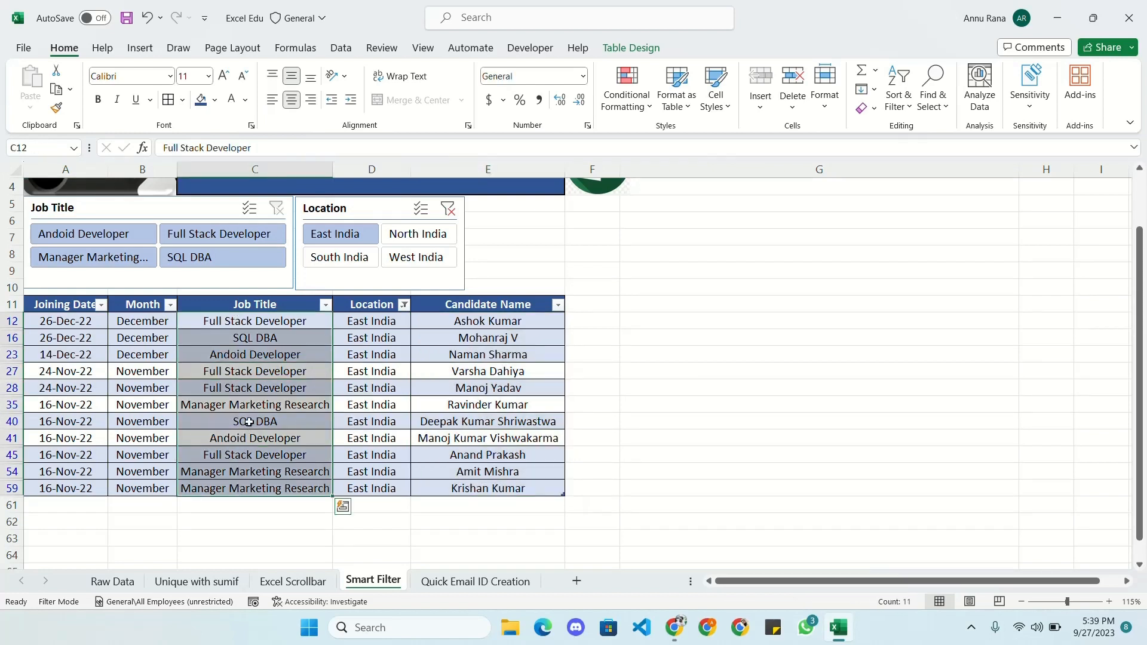
drag(159, 323, 159, 488)
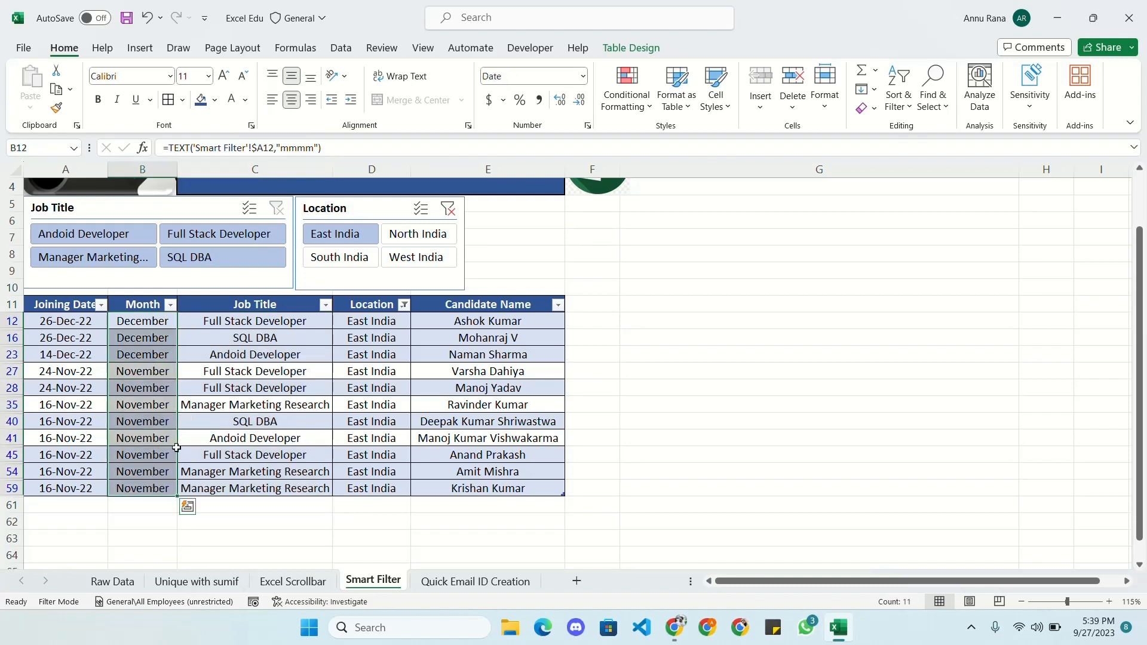
click(255, 366)
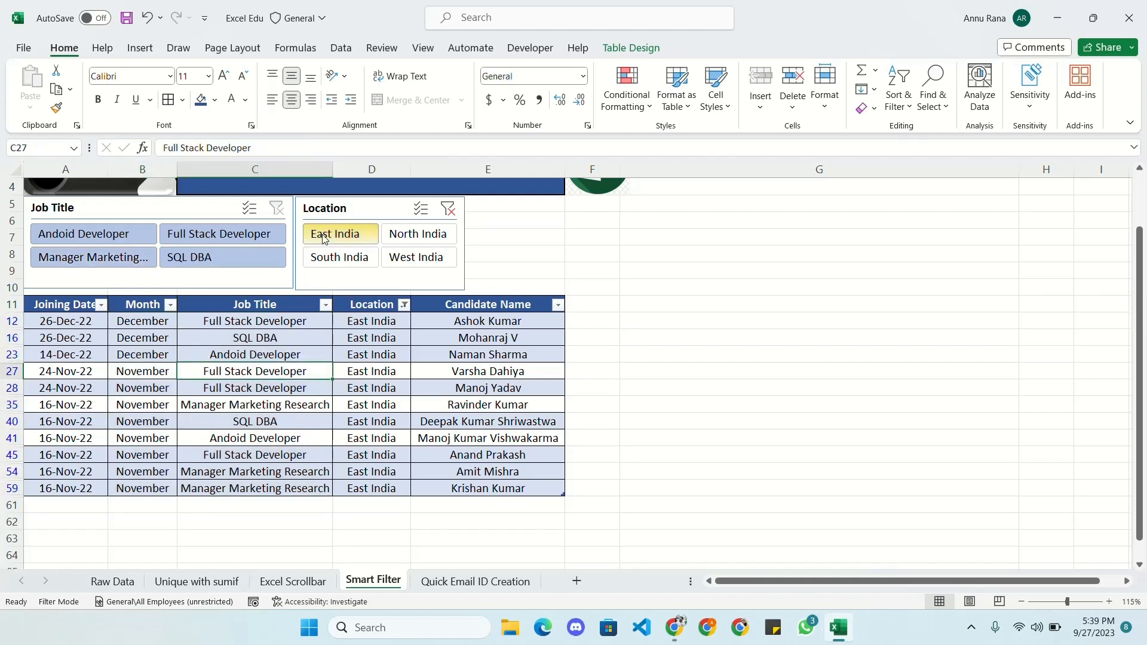
click(449, 209)
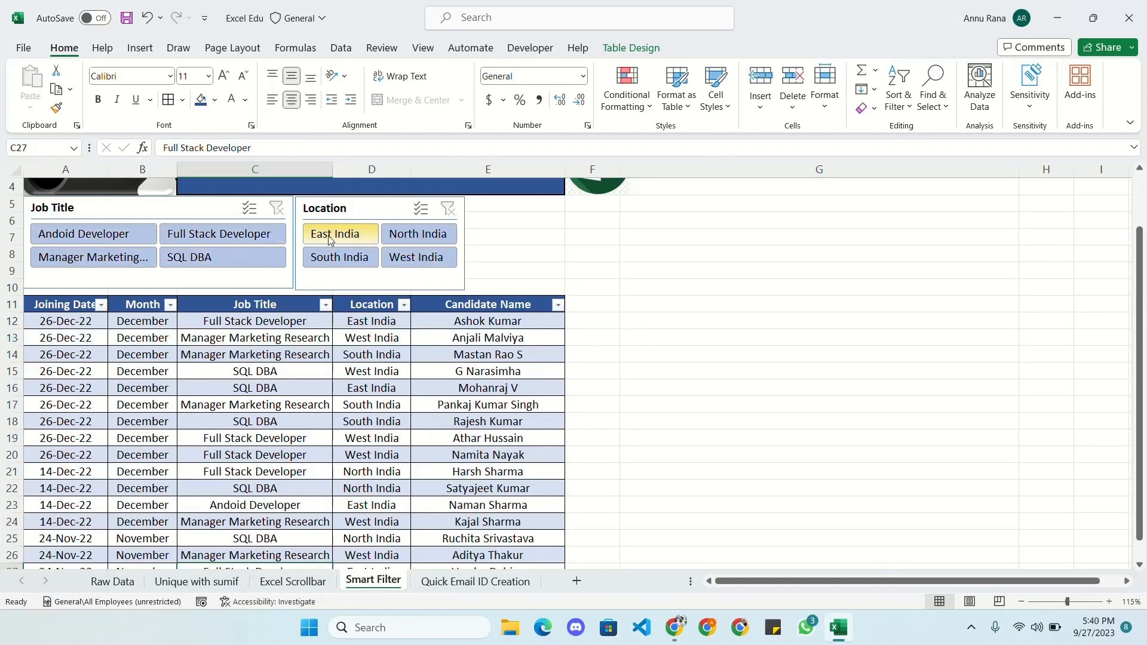
- Test multi-select in the Location slicer by keeping only South India and West India, and clear the filter after reviewing the rows
click(421, 213)
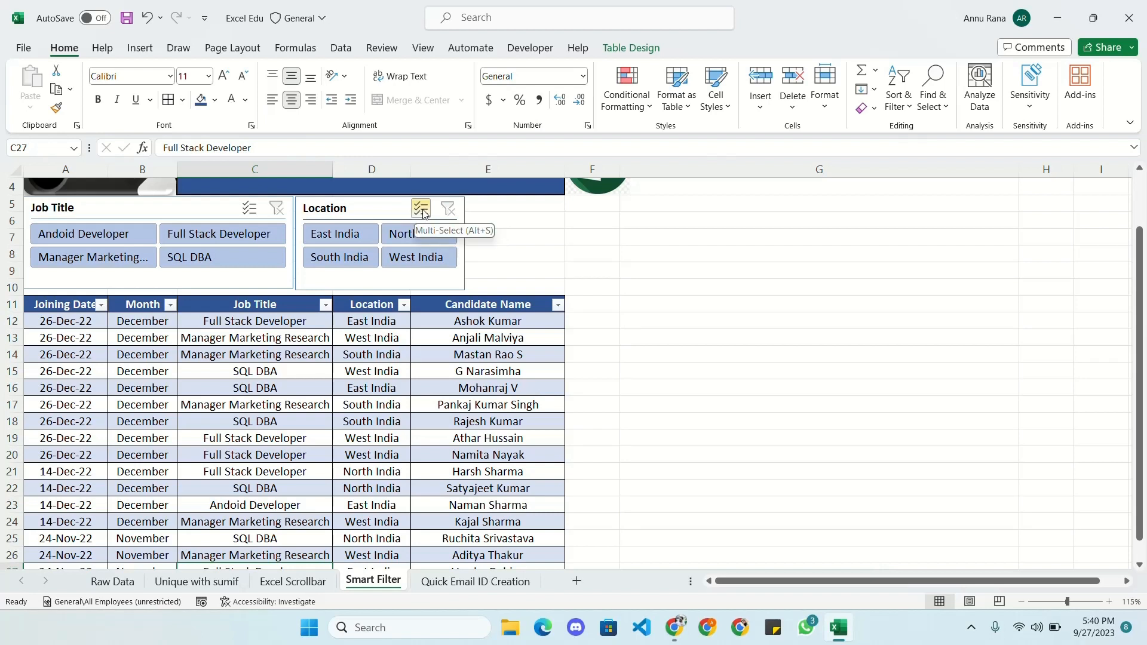
click(354, 242)
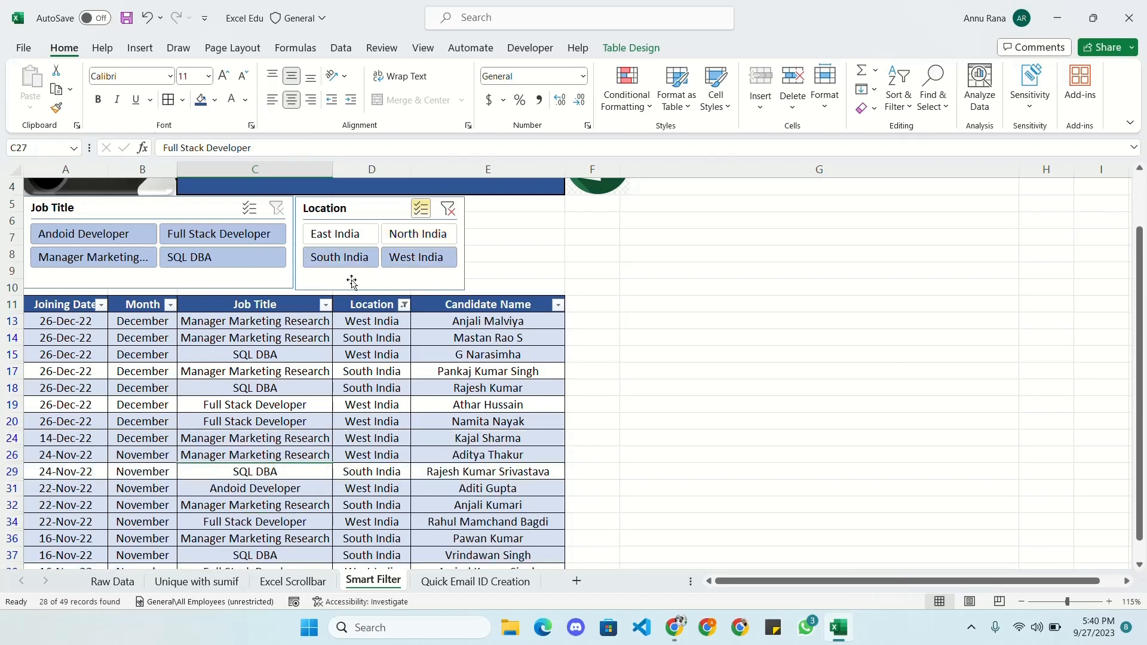
scroll(358, 412, down, 10)
scroll(359, 407, down, 1)
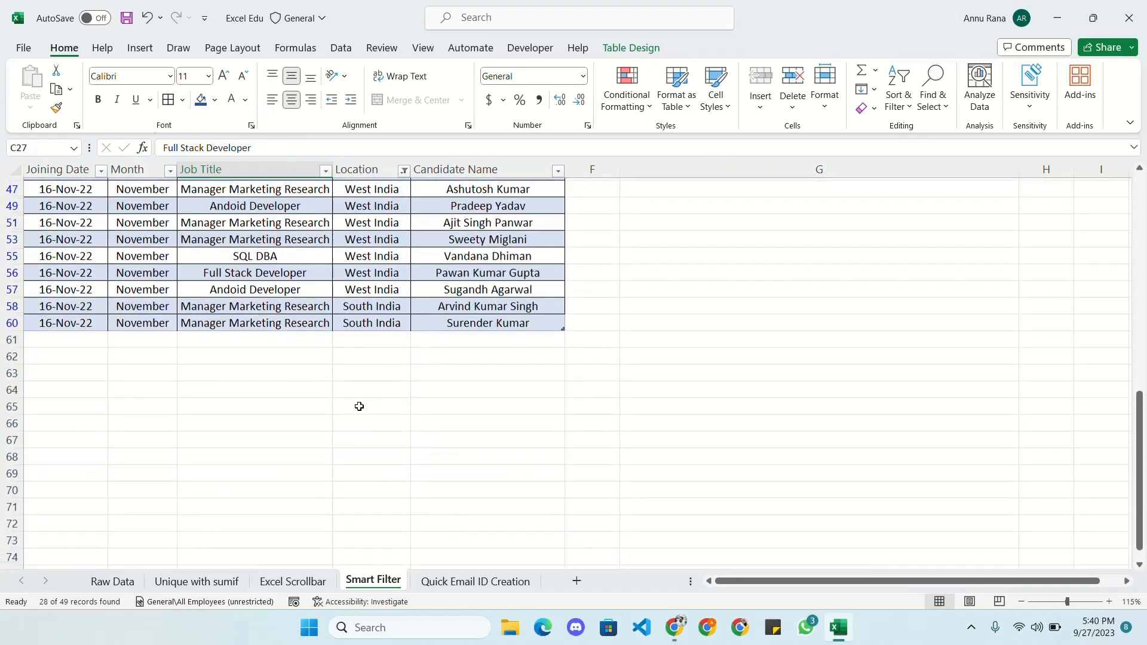
scroll(359, 405, up, 10)
scroll(349, 359, down, 3)
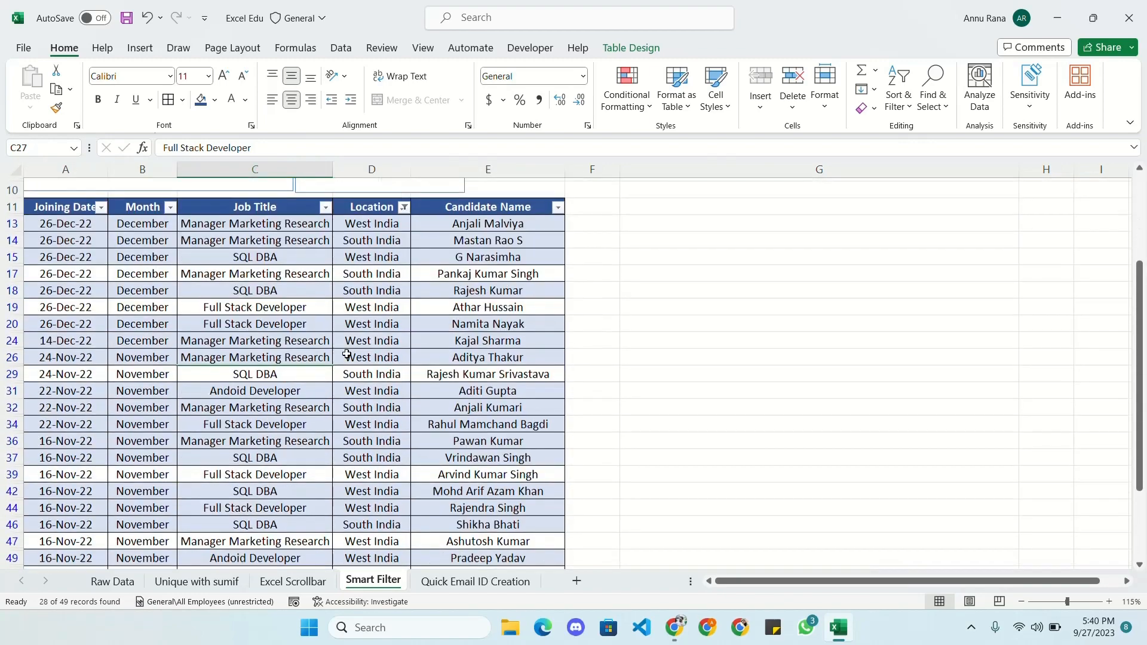
scroll(350, 352, up, 3)
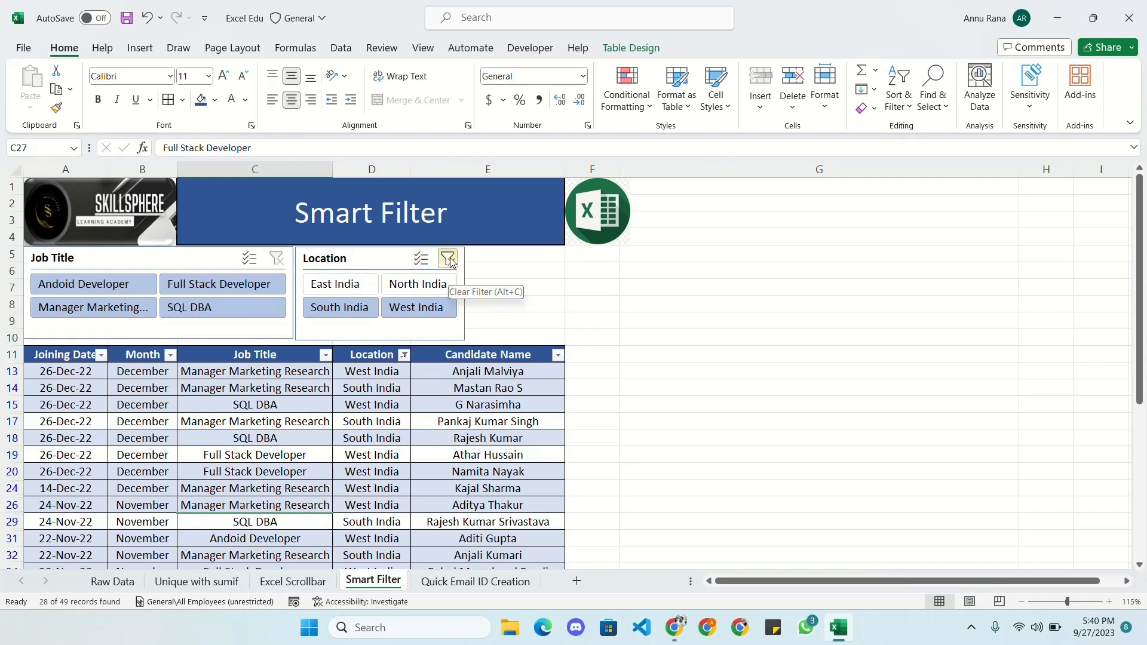
click(448, 258)
- Insert a slicer for the Month field of the candidate table
scroll(322, 377, down, 3)
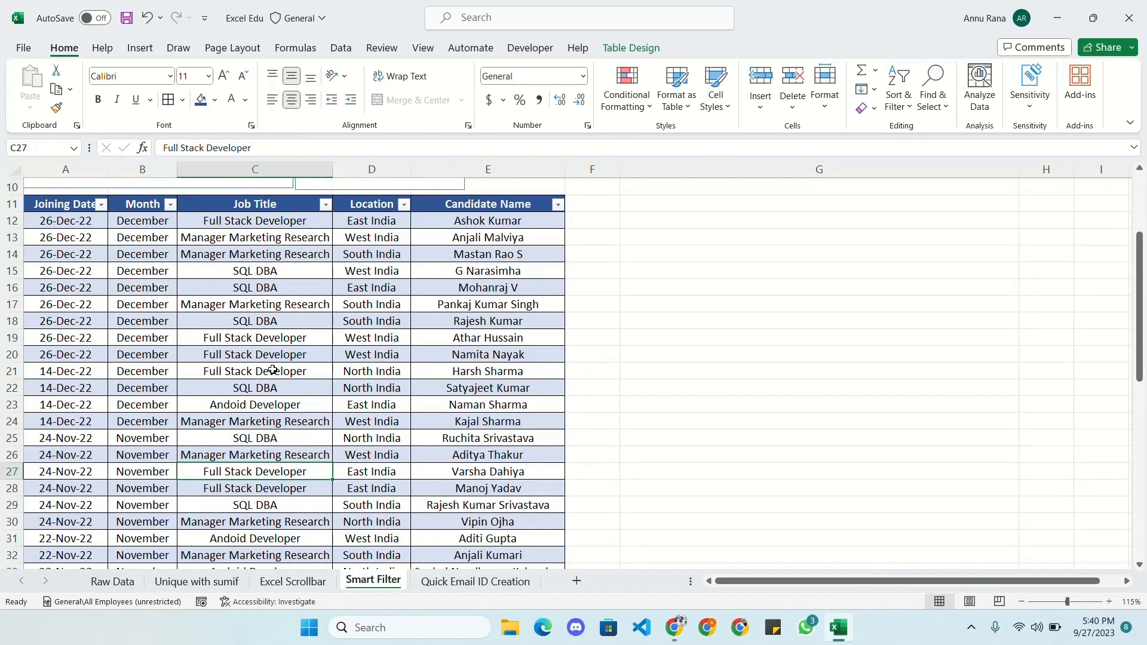
scroll(272, 371, up, 3)
scroll(179, 335, down, 2)
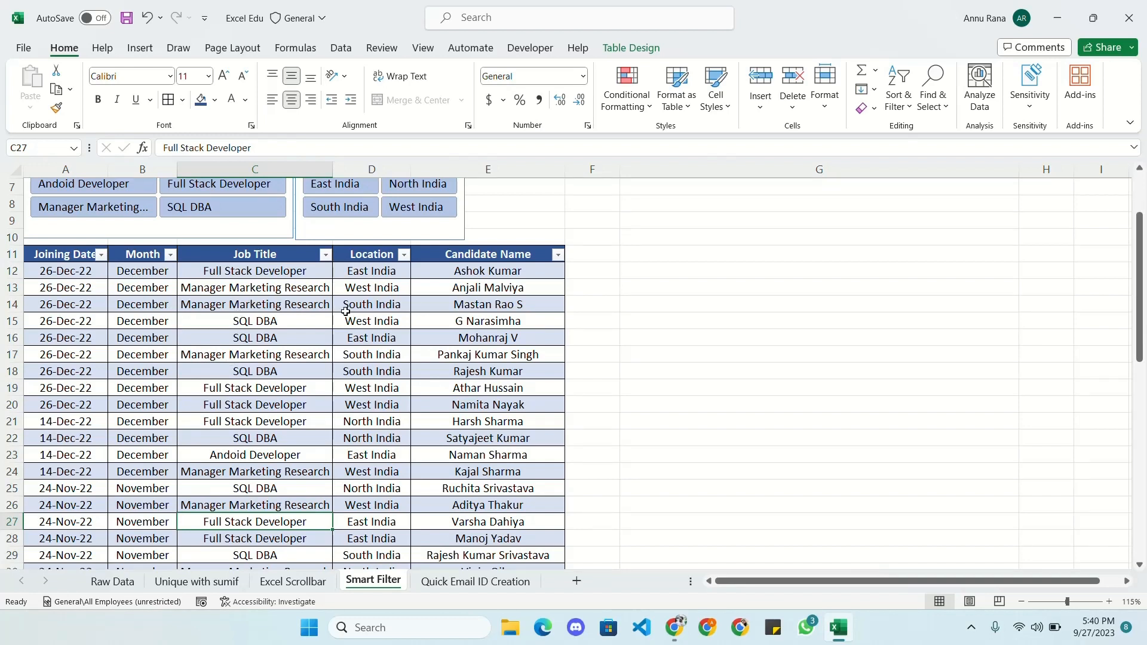
click(381, 303)
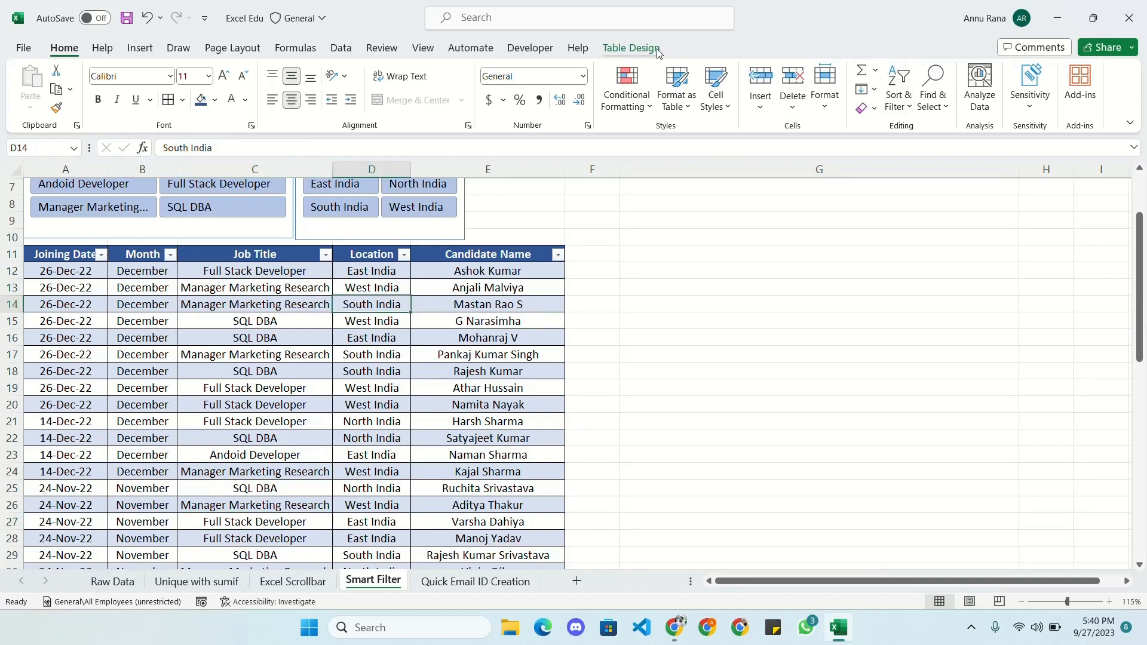
click(140, 48)
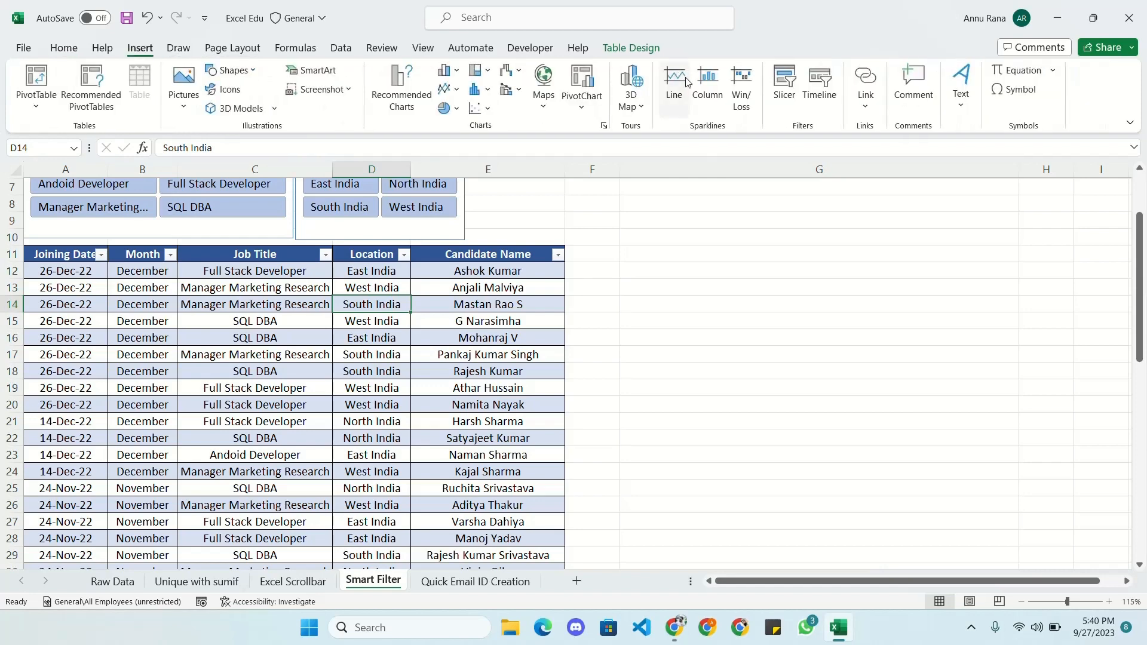
click(785, 82)
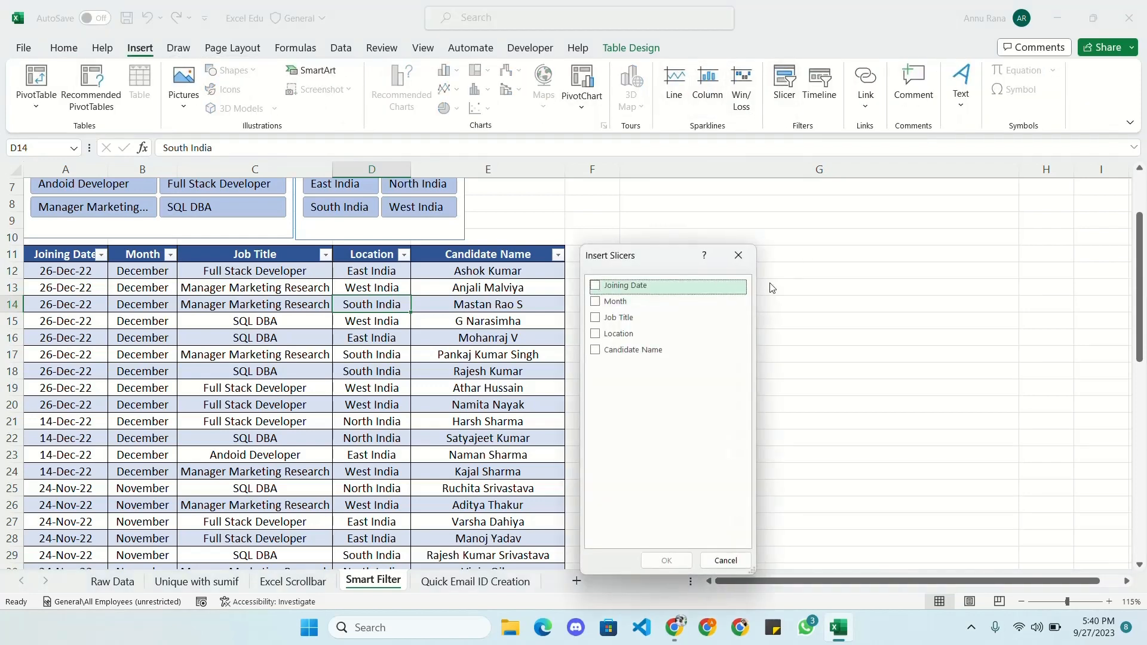
click(596, 301)
click(681, 562)
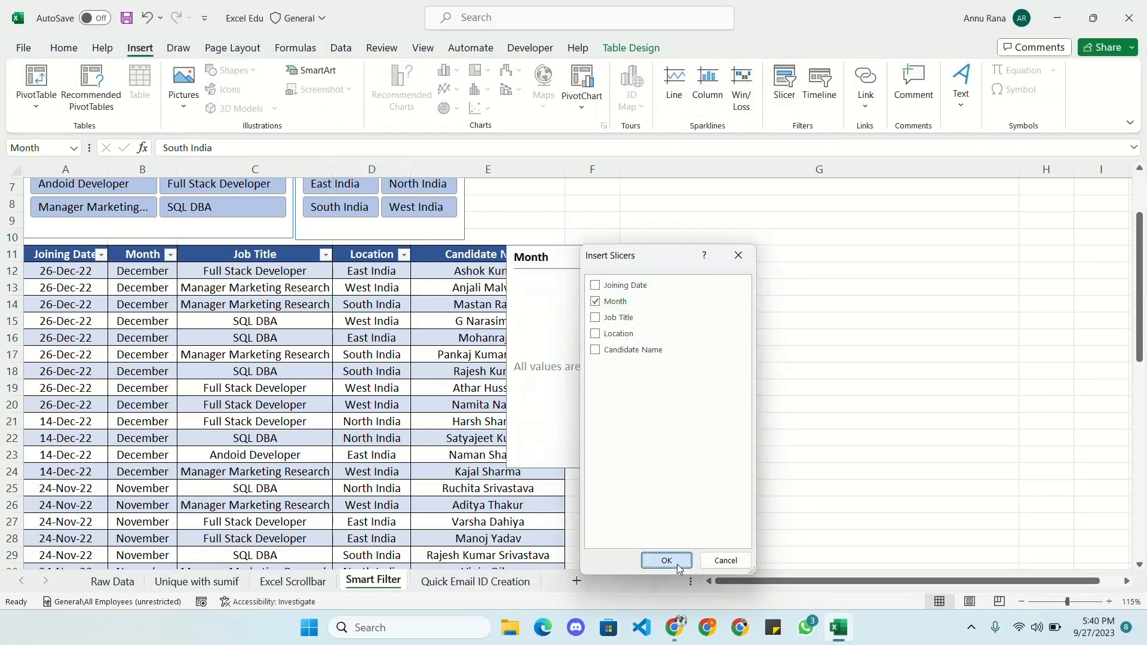
- Move the Month slicer off the table to start near column G and shorten it to about 0.96" high
drag(579, 258, 687, 247)
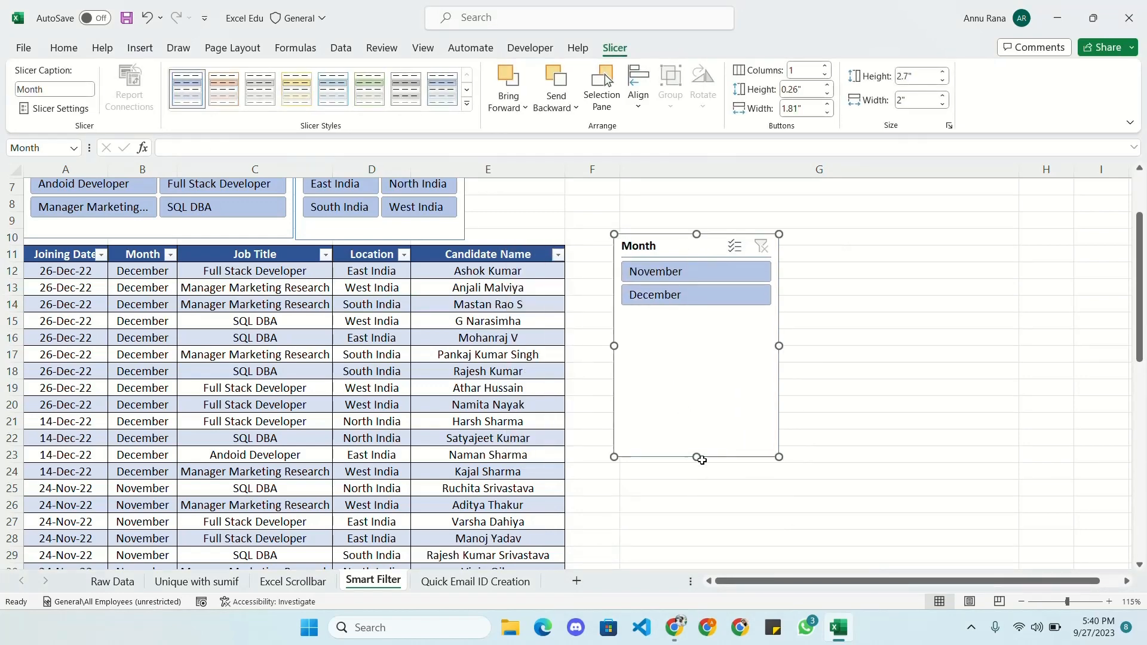
drag(698, 459, 693, 313)
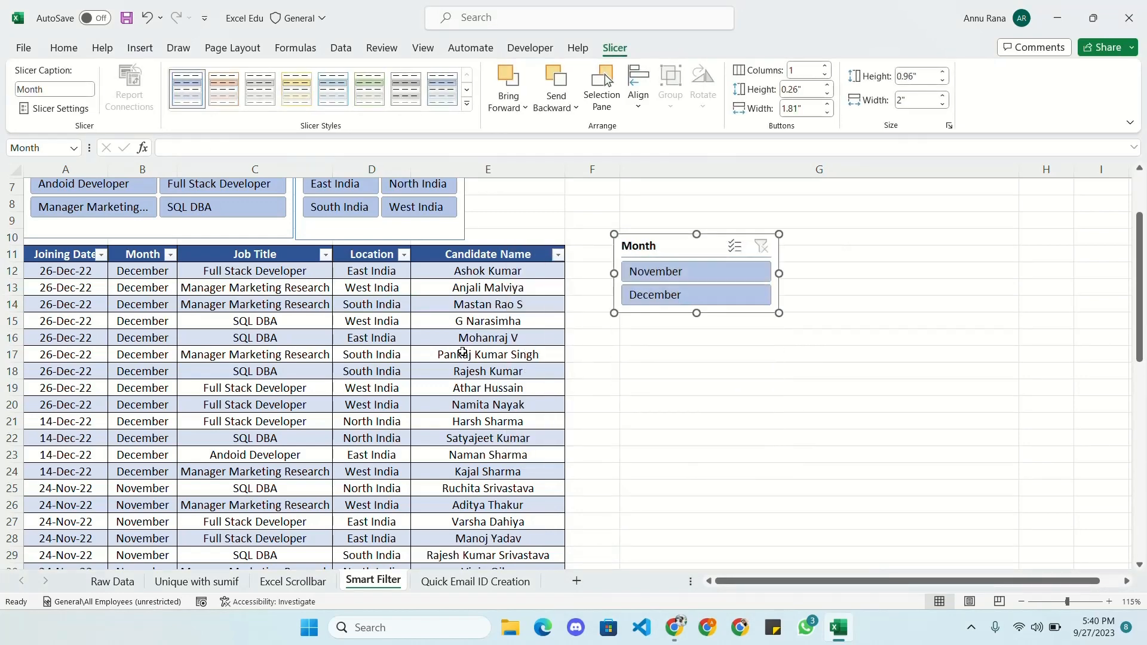
click(594, 336)
- Place the Month slicer beside the Location slicer below the banner and extend it down to row 10
scroll(595, 334, up, 2)
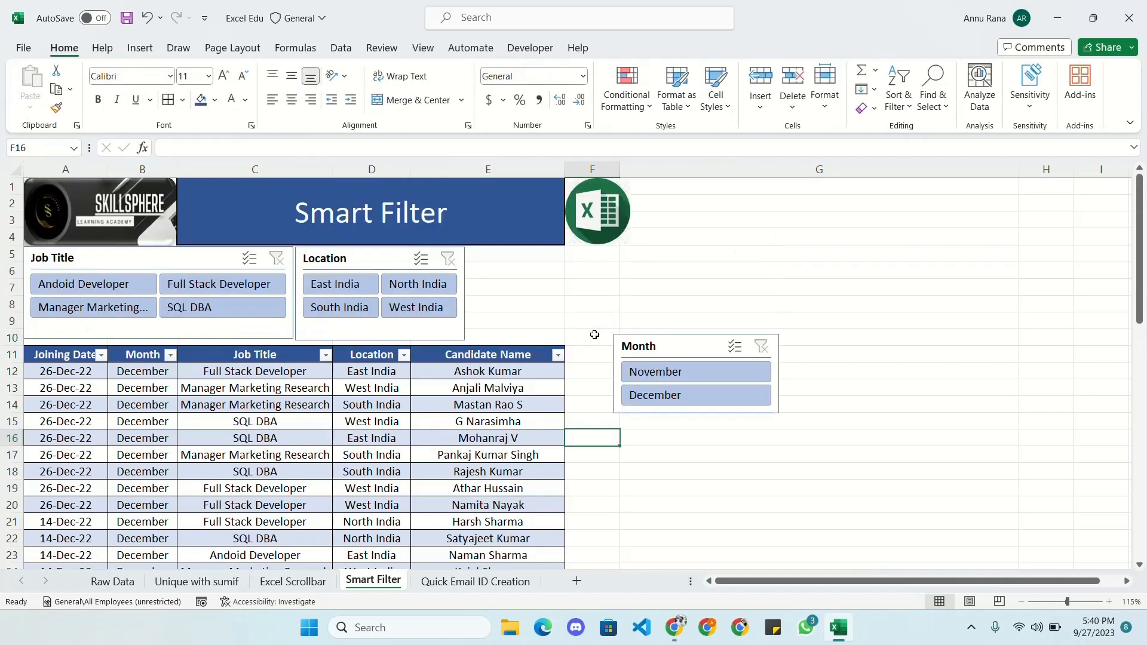
drag(670, 348, 522, 257)
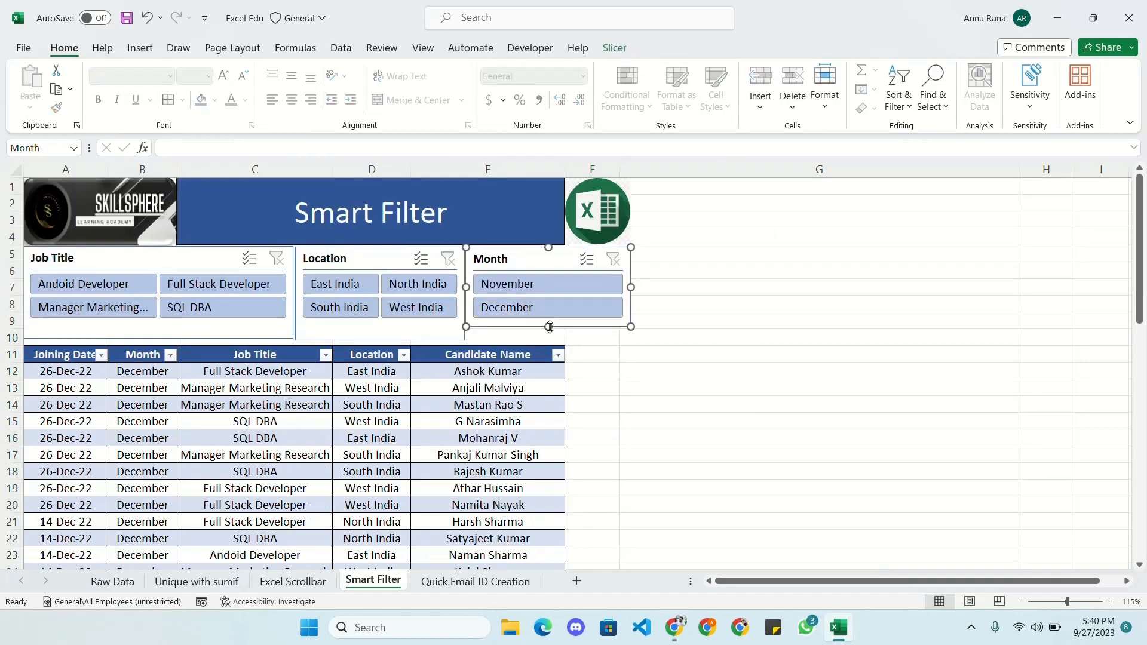
drag(549, 327, 549, 341)
click(660, 340)
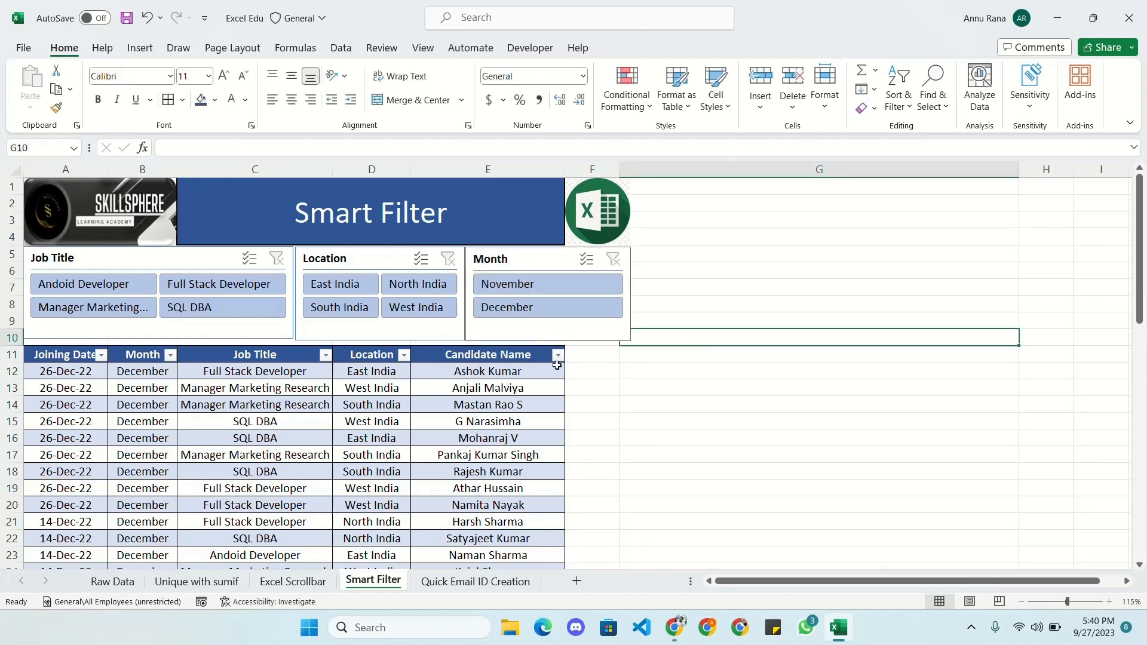
- Test the Month slicer by filtering the table to December, highlight the matching candidate names, and clear the filter
scroll(627, 344, down, 1)
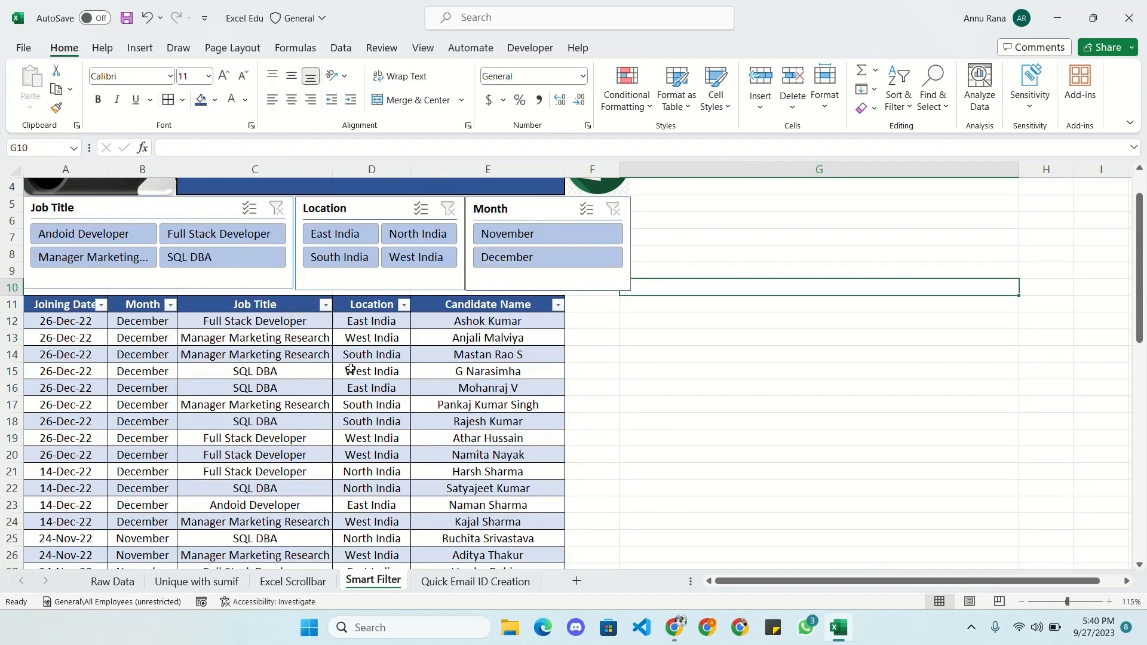
click(531, 259)
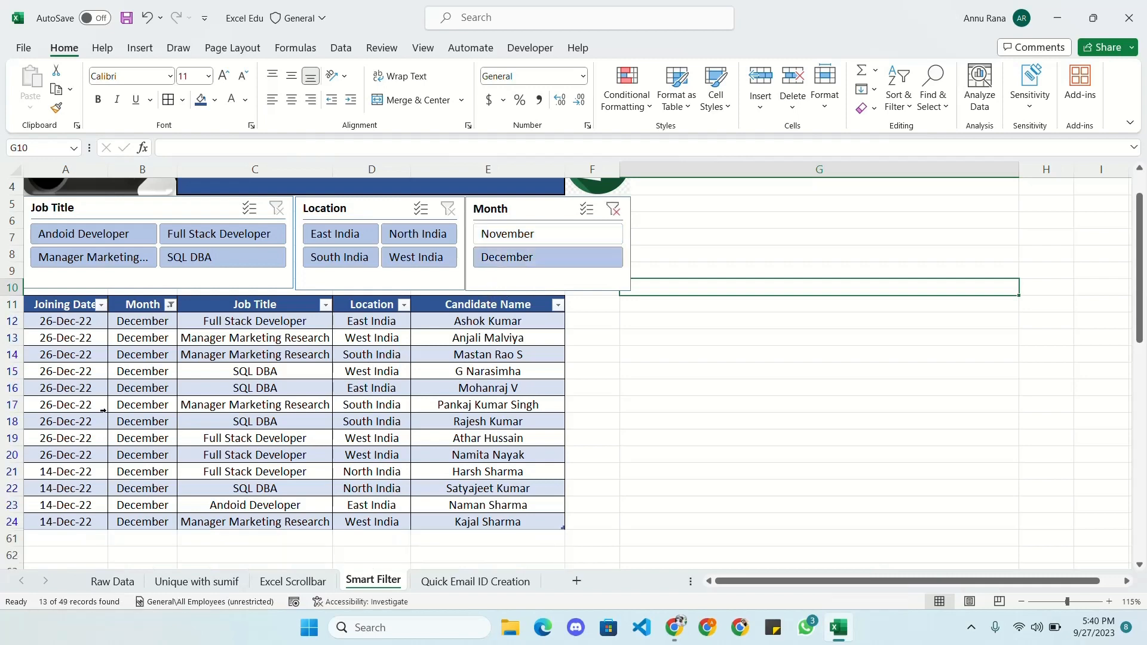
scroll(232, 402, down, 1)
scroll(232, 402, down, 2)
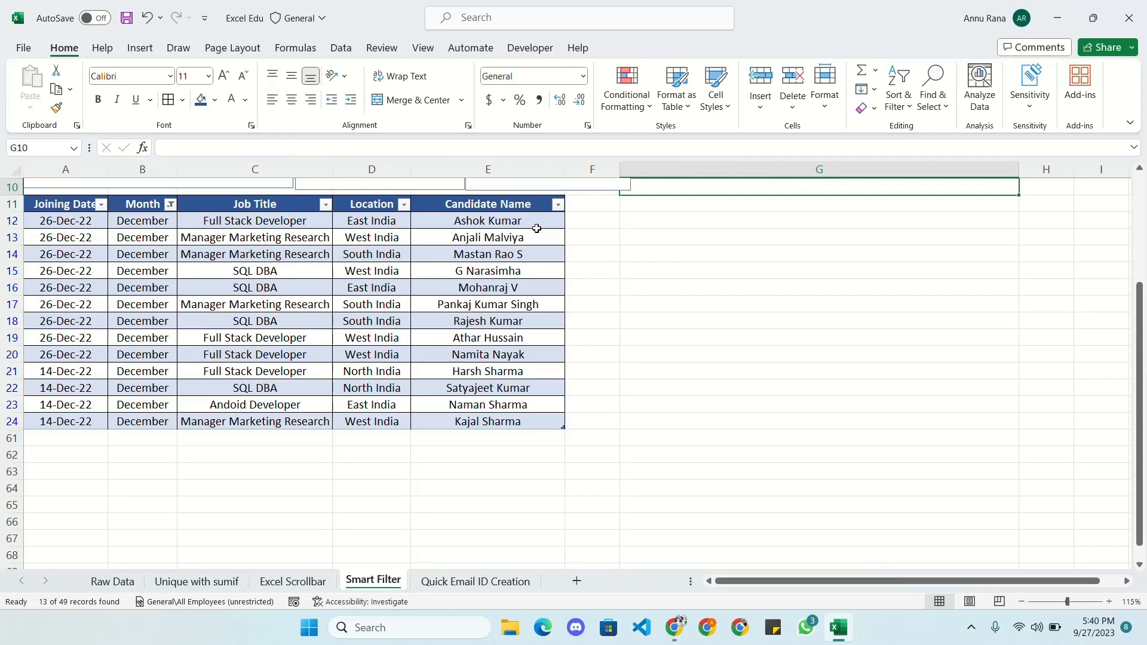
drag(486, 221, 471, 422)
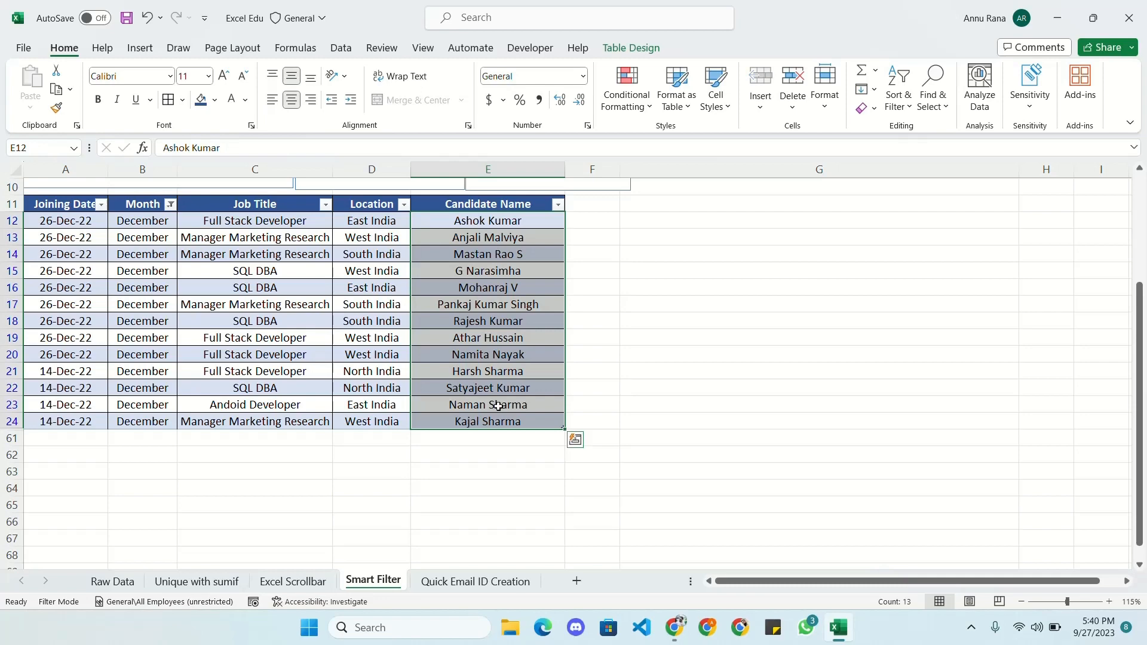
scroll(501, 362, up, 3)
scroll(412, 413, down, 2)
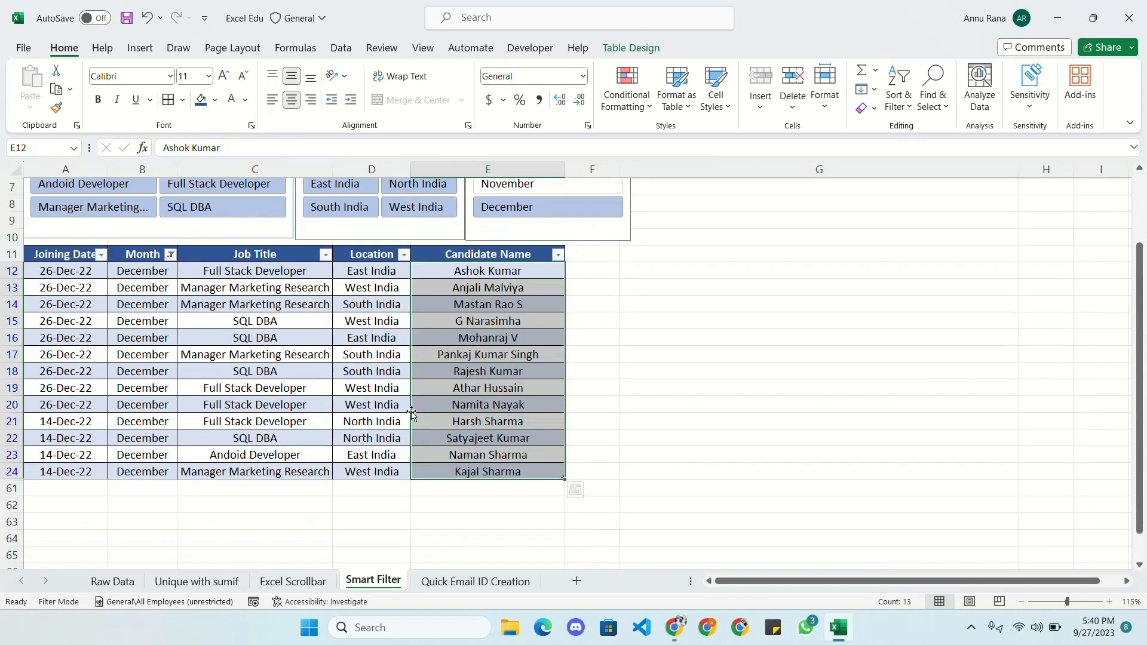
click(327, 381)
scroll(439, 352, up, 2)
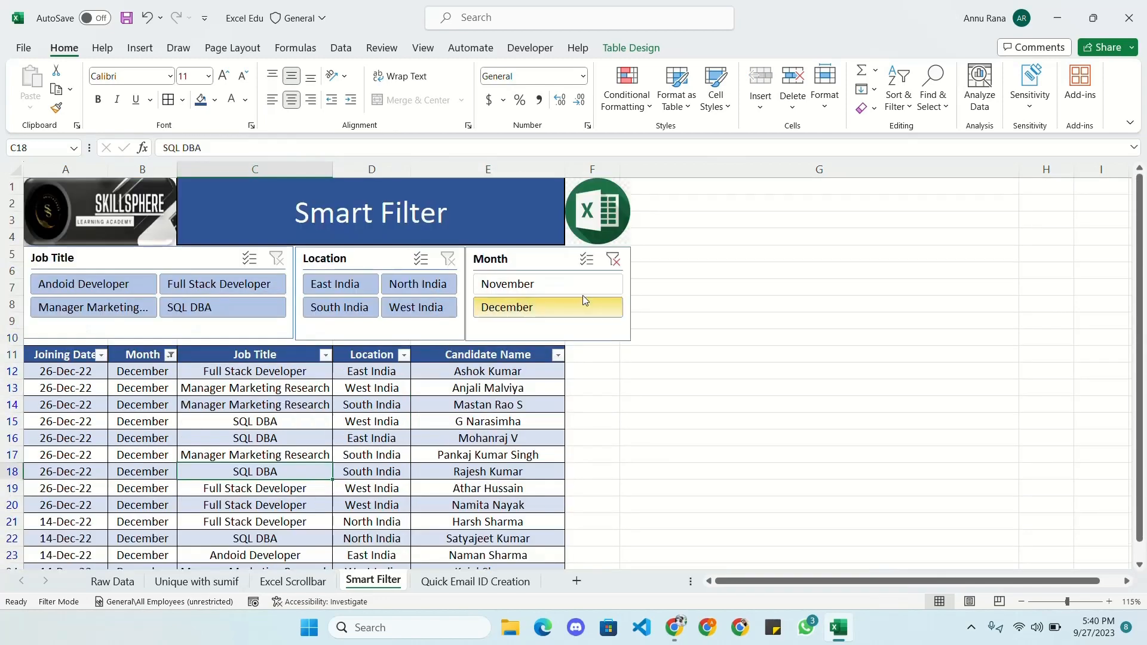
click(614, 260)
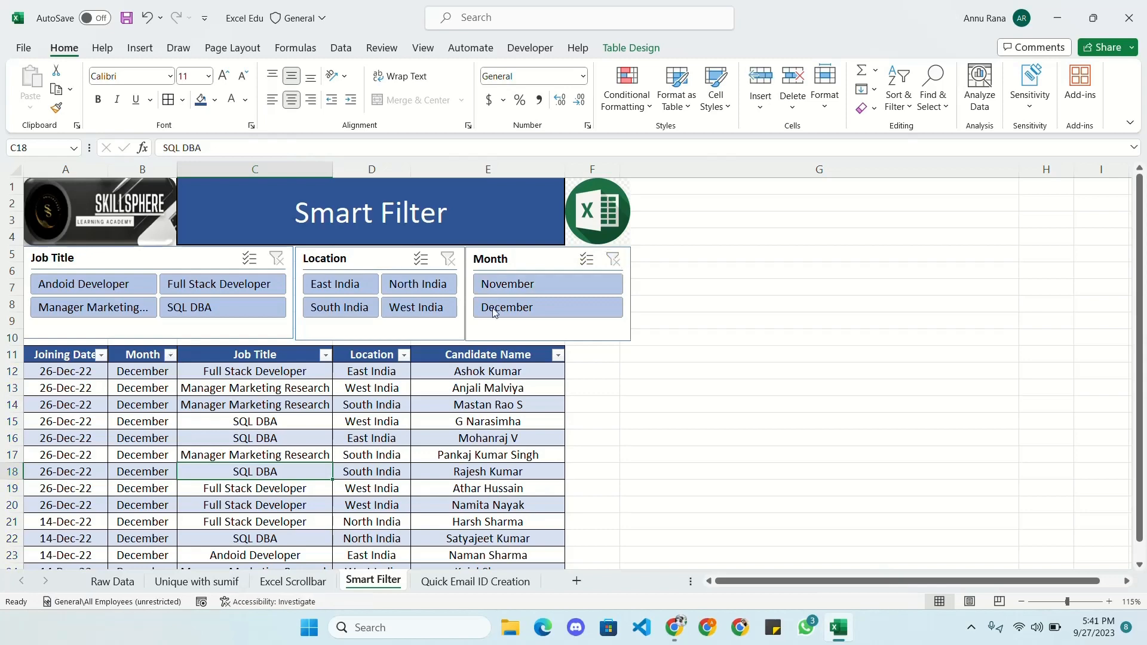
scroll(233, 400, down, 3)
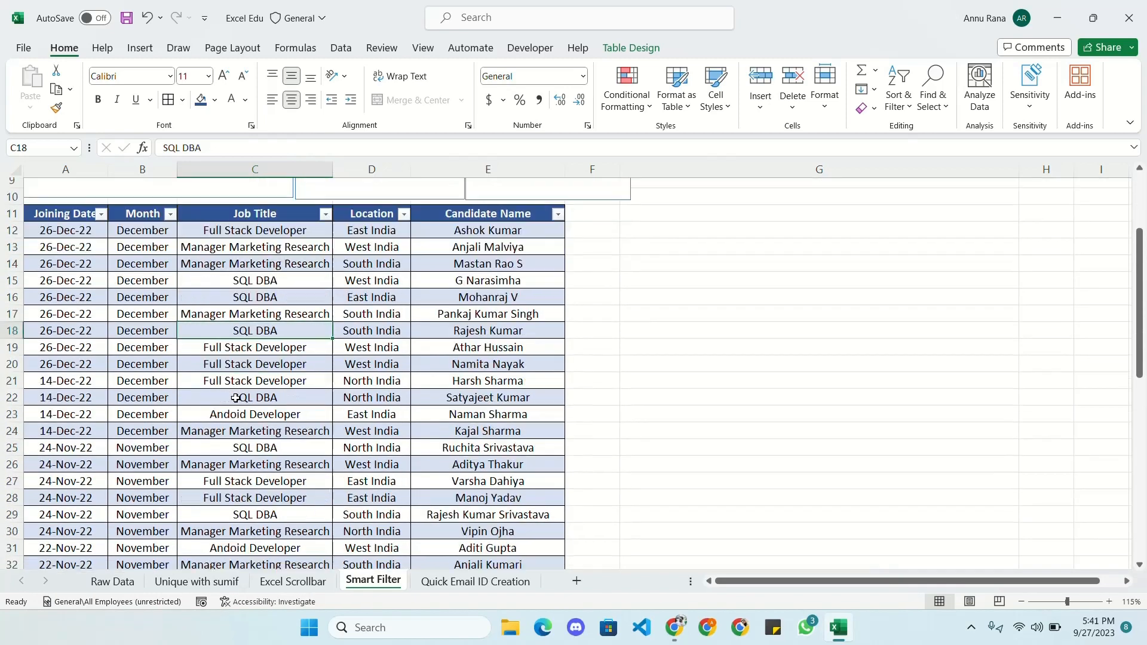
scroll(233, 407, up, 3)
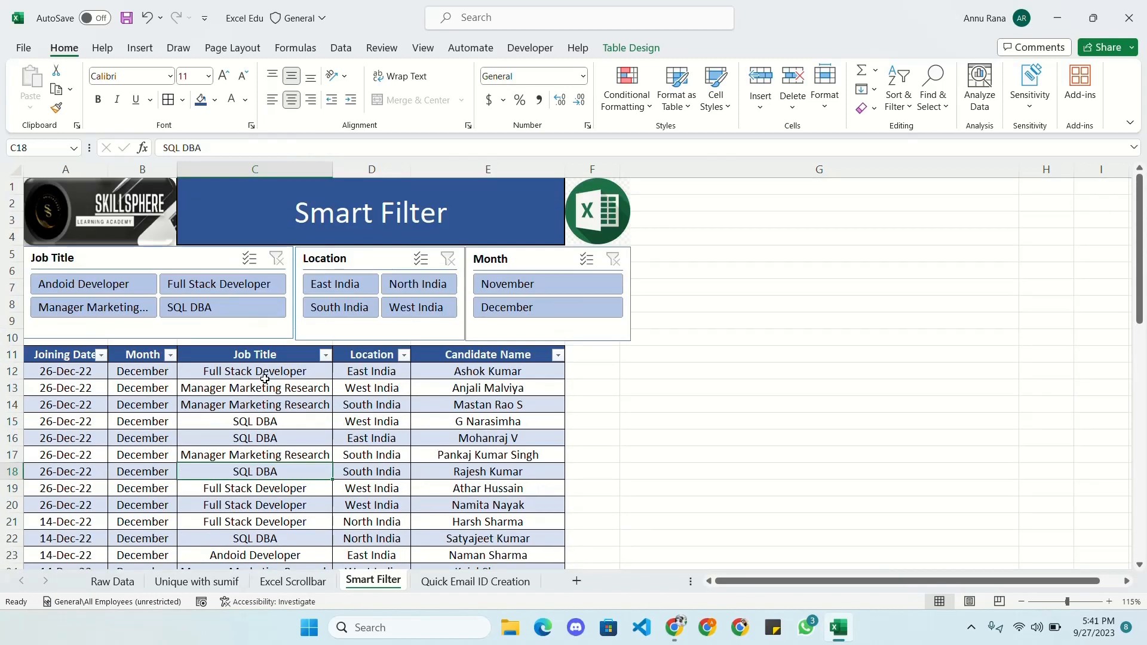
click(682, 359)
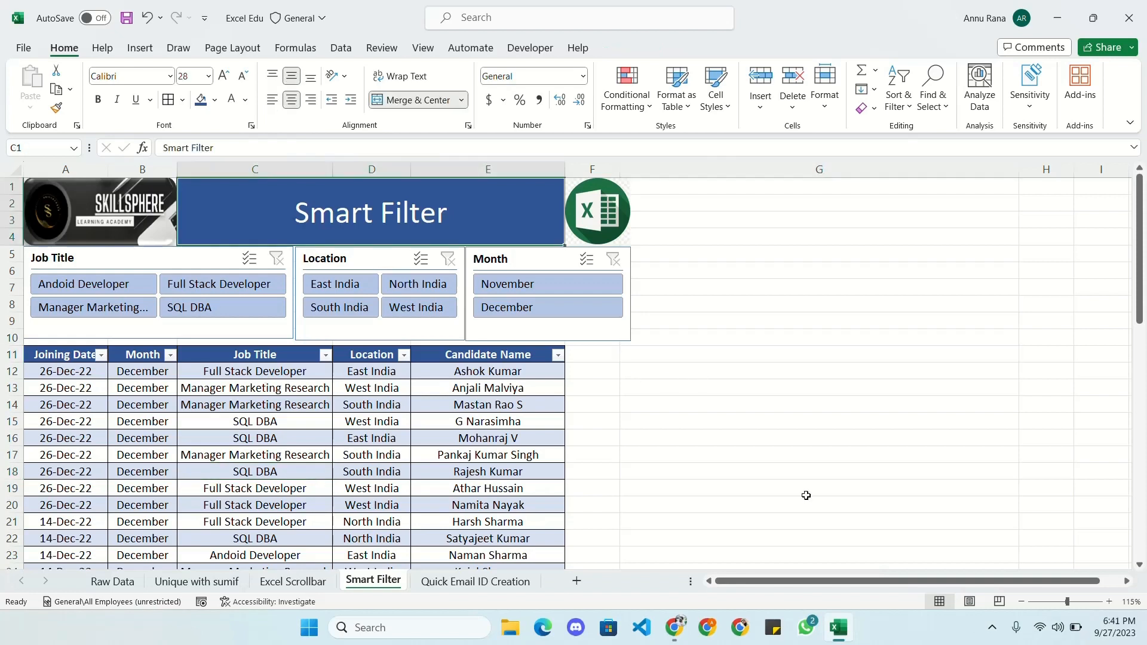